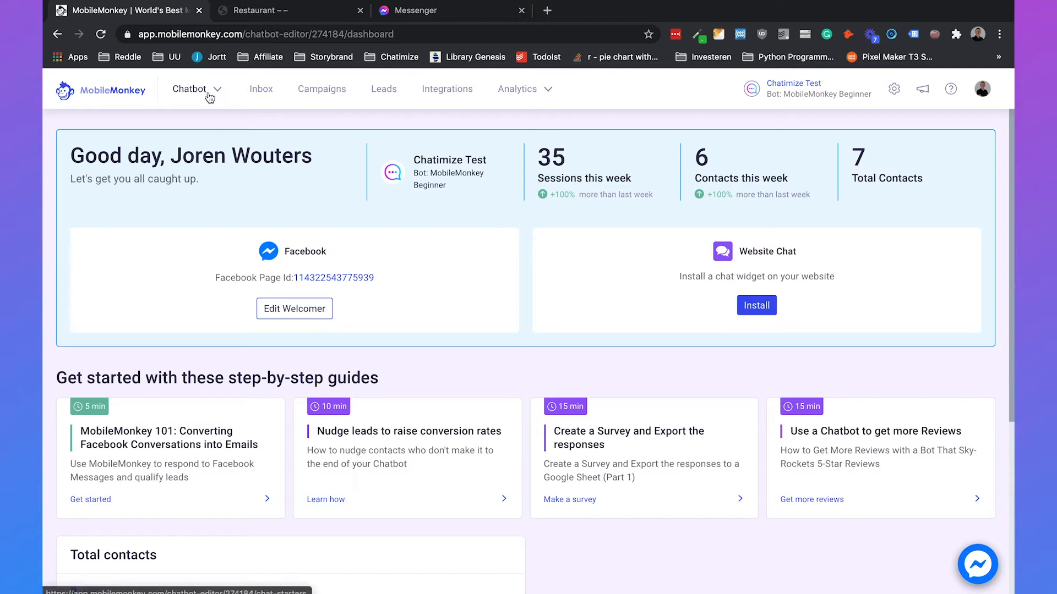
- Create a new landing page named 'Landing Page - Welcome Message'
left_click(209, 93)
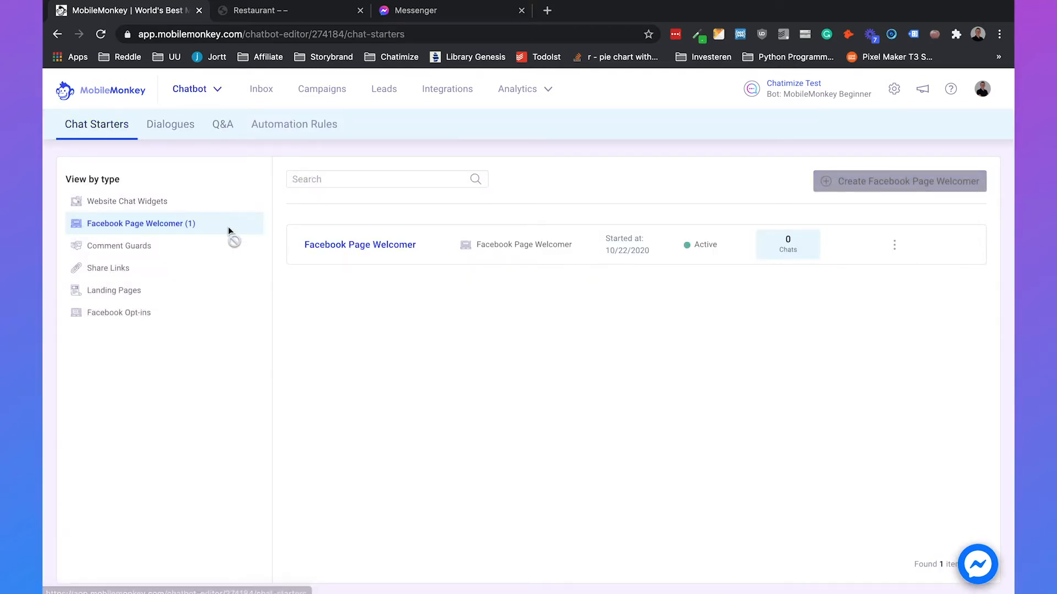
left_click(121, 298)
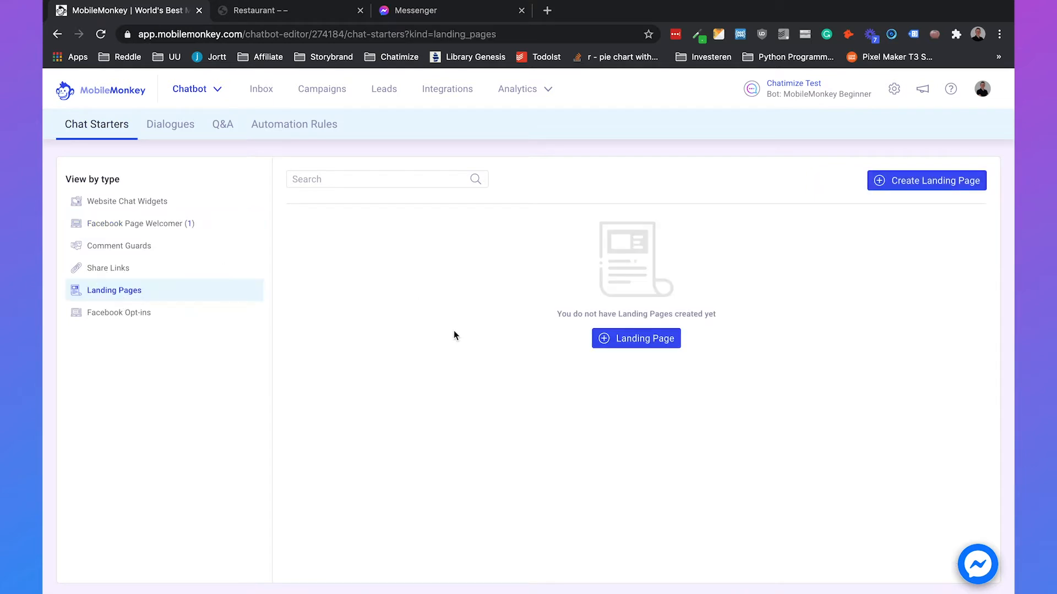
left_click(616, 341)
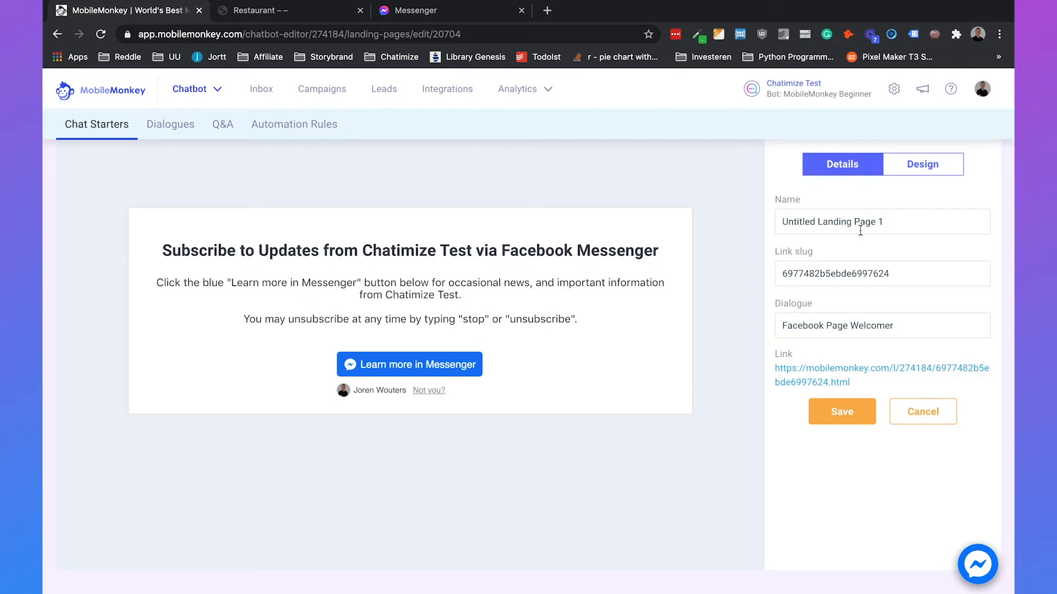
triple_click(880, 221)
type("Landing Page - Welcome Message")
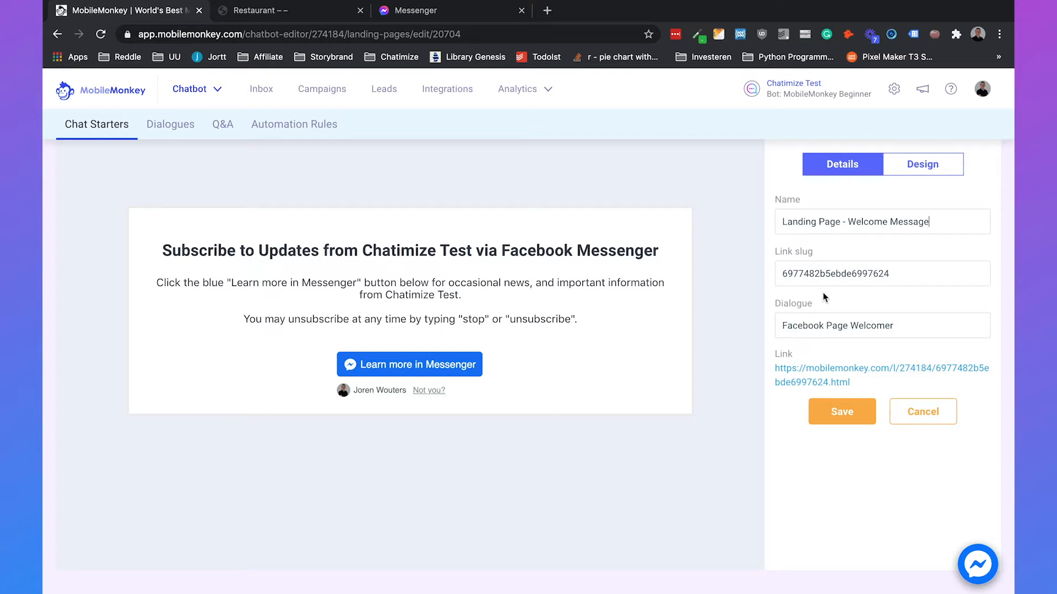
- Link the page to the Welcome message dialogue and bring up its design settings
left_click(815, 328)
type("w")
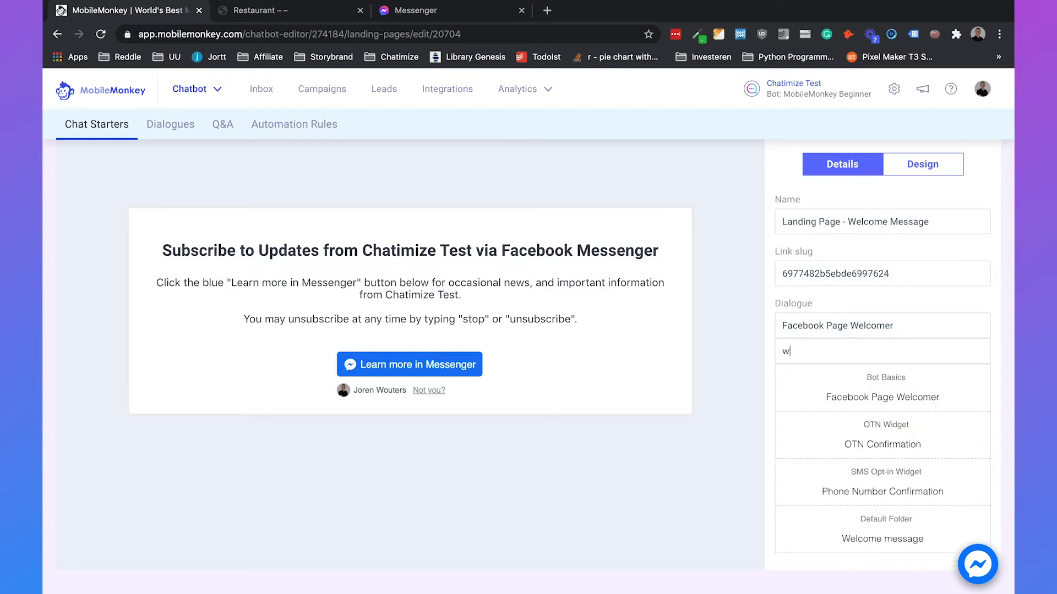
type("elcome")
left_click(831, 443)
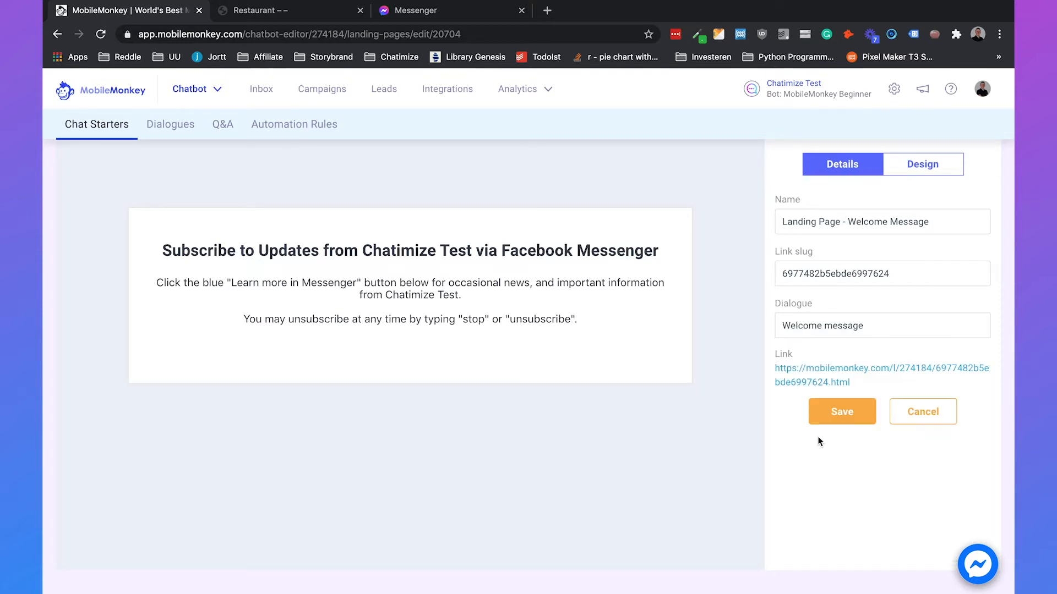
left_click(909, 168)
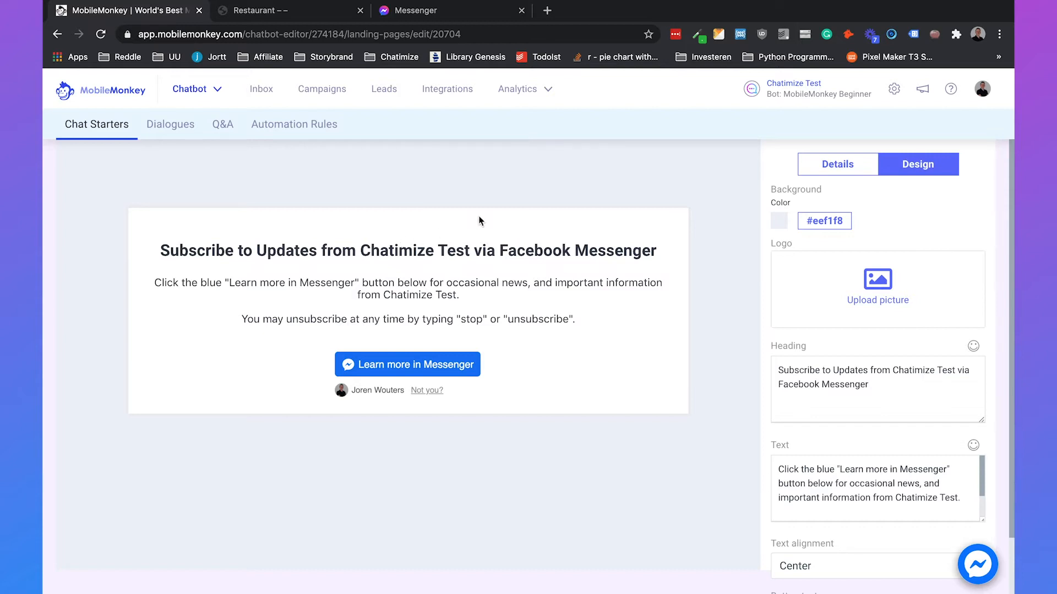
- Set the page background colour to light grey #d2d7e2
left_click(824, 220)
left_click(902, 253)
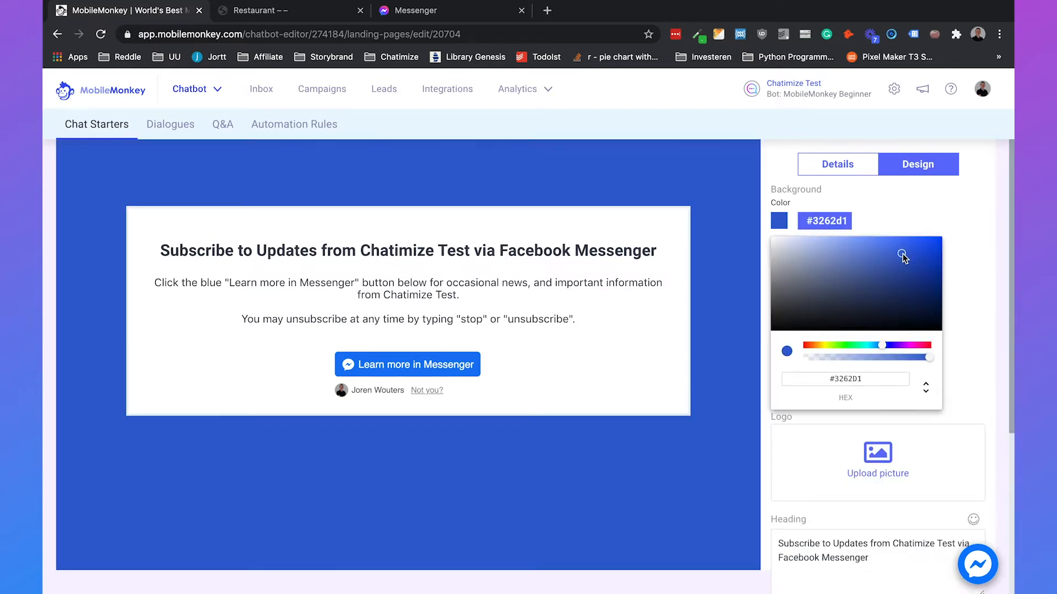
left_click(934, 256)
left_click(926, 279)
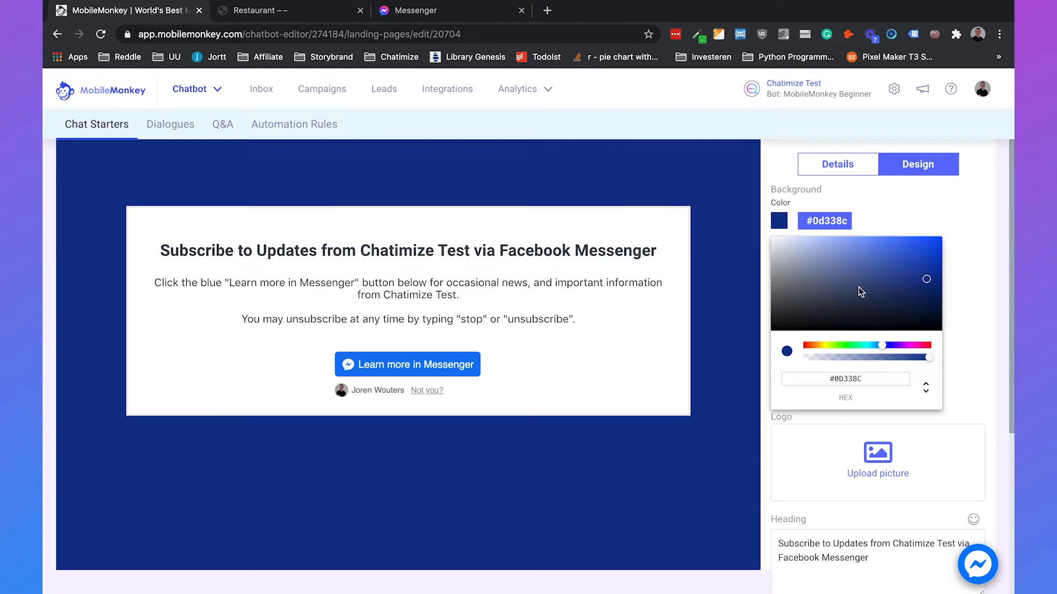
left_click(783, 248)
left_click(961, 218)
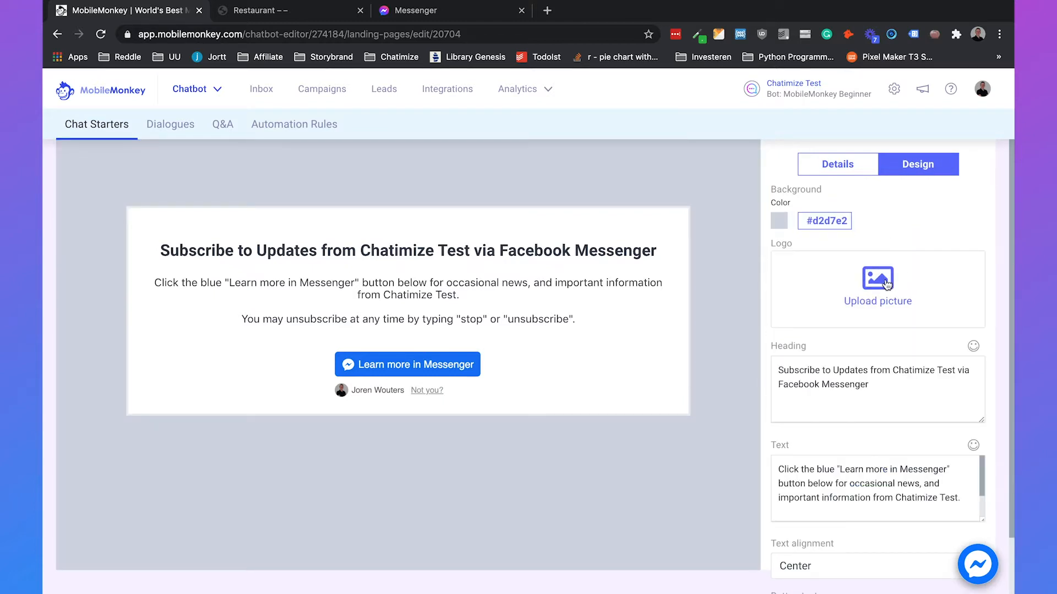
- Upload restaurant-logo.png as the page picture
left_click(877, 286)
left_click(223, 108)
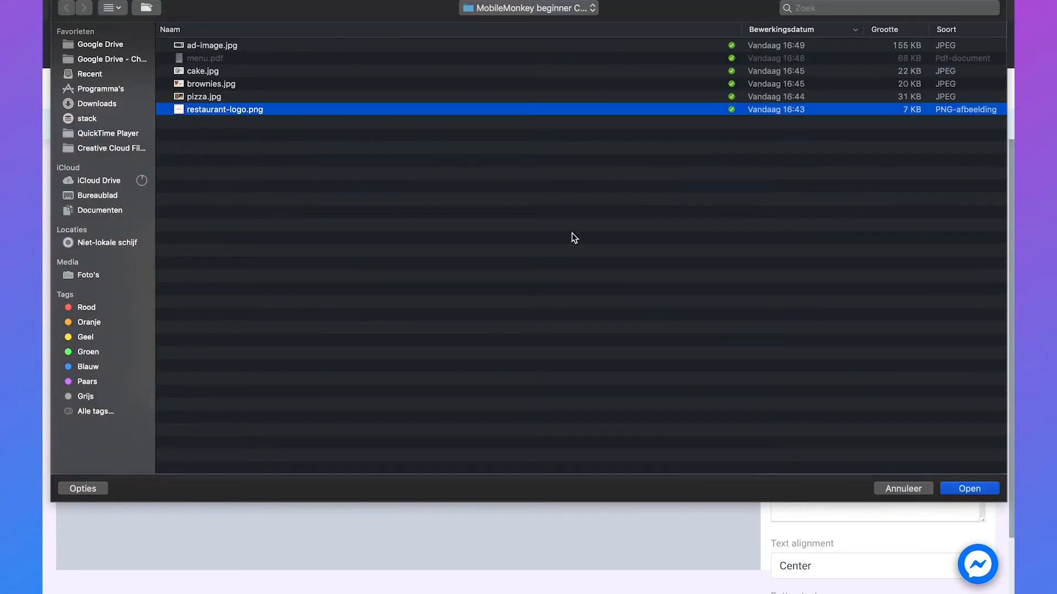
left_click(988, 485)
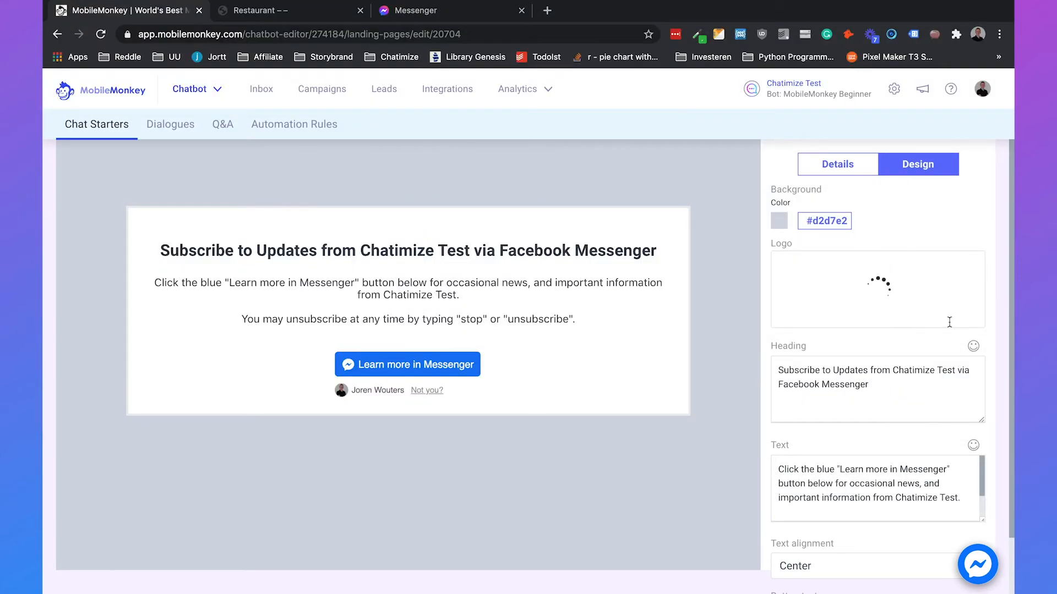
- Change the heading to 'Learn more about our restaurant in Messenger', leaving the body text
scroll(947, 234, "down", 2)
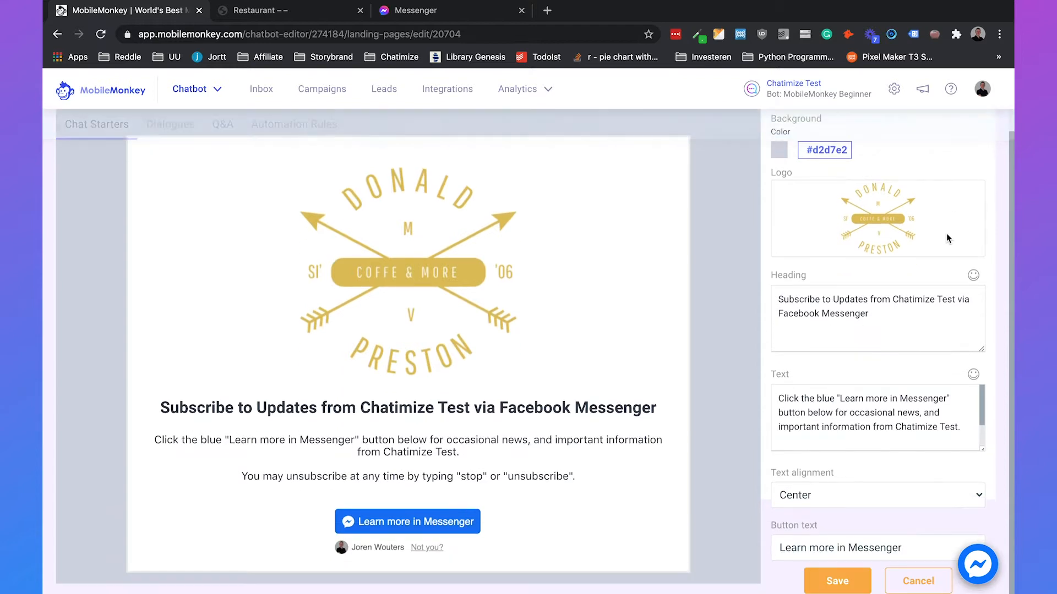
triple_click(871, 313)
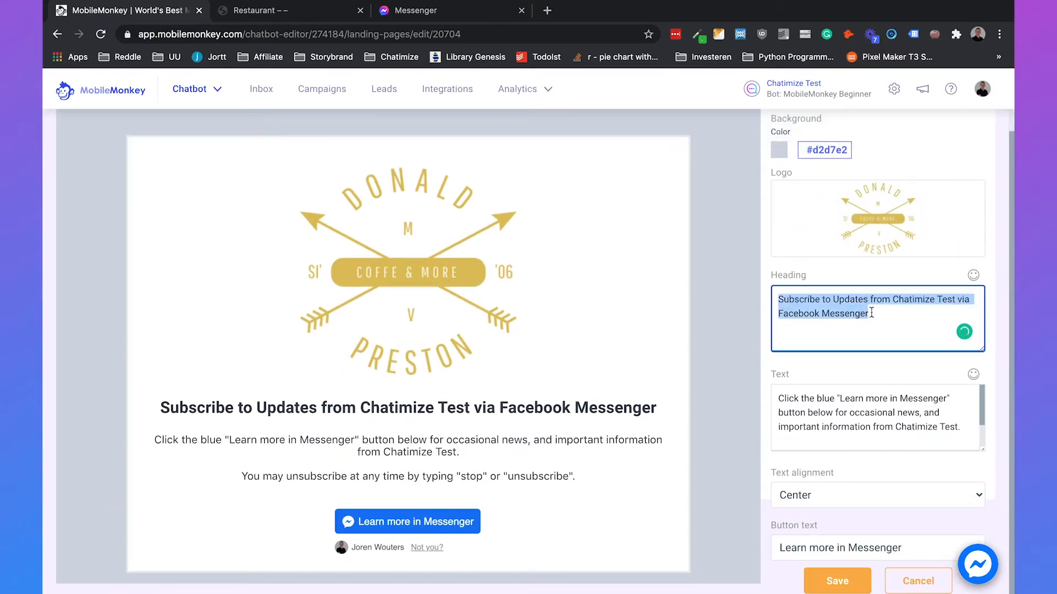
type("Learn more about our restaurant in Messenger")
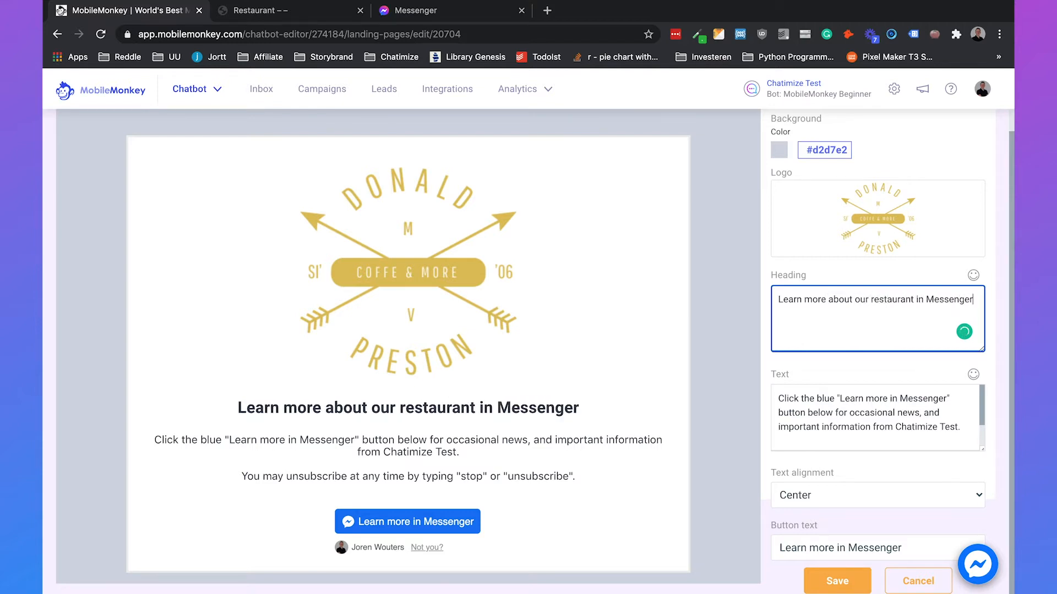
triple_click(828, 424)
left_click(829, 360)
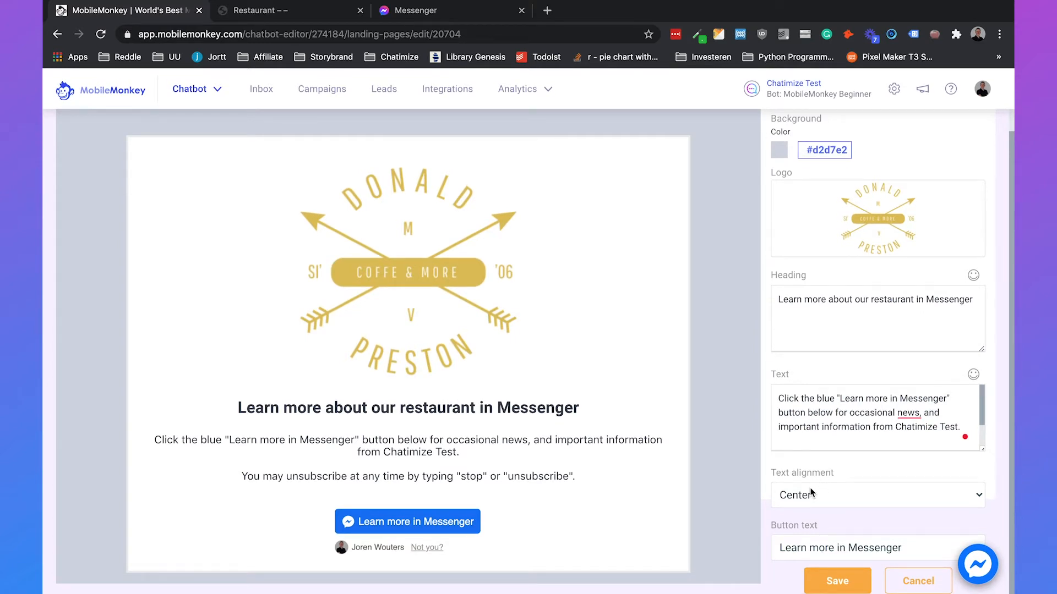
- Keep the page text centre-aligned after trying left and right alignment
left_click(810, 496)
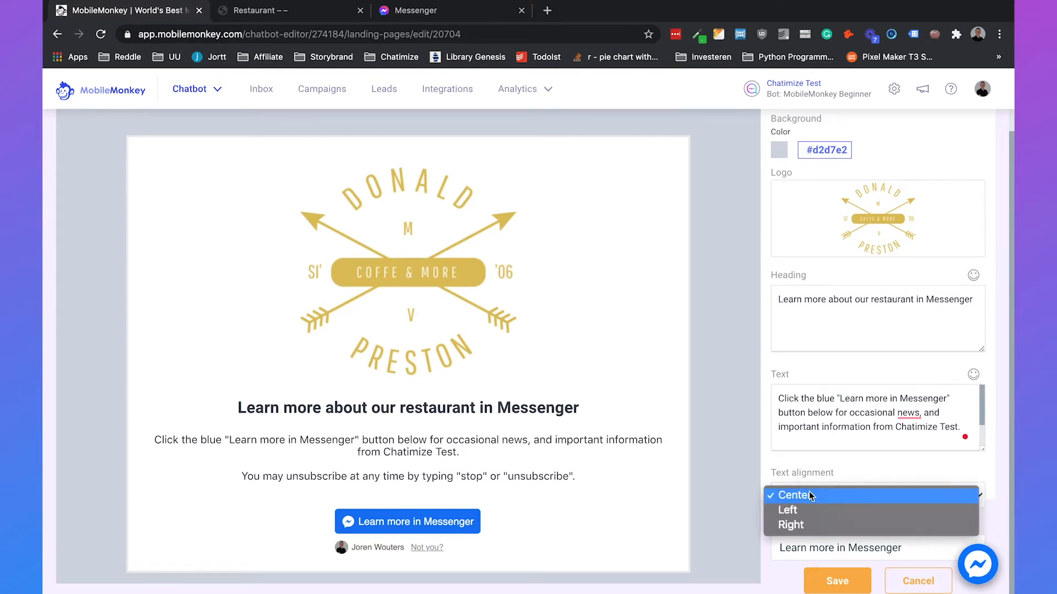
left_click(808, 506)
left_click(806, 502)
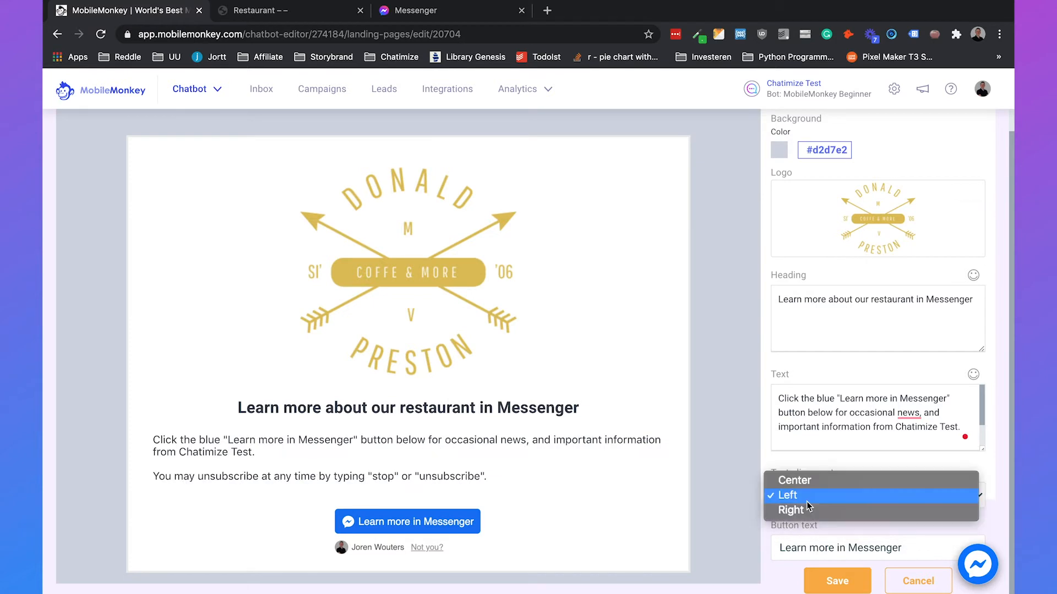
left_click(803, 509)
left_click(798, 495)
left_click(803, 467)
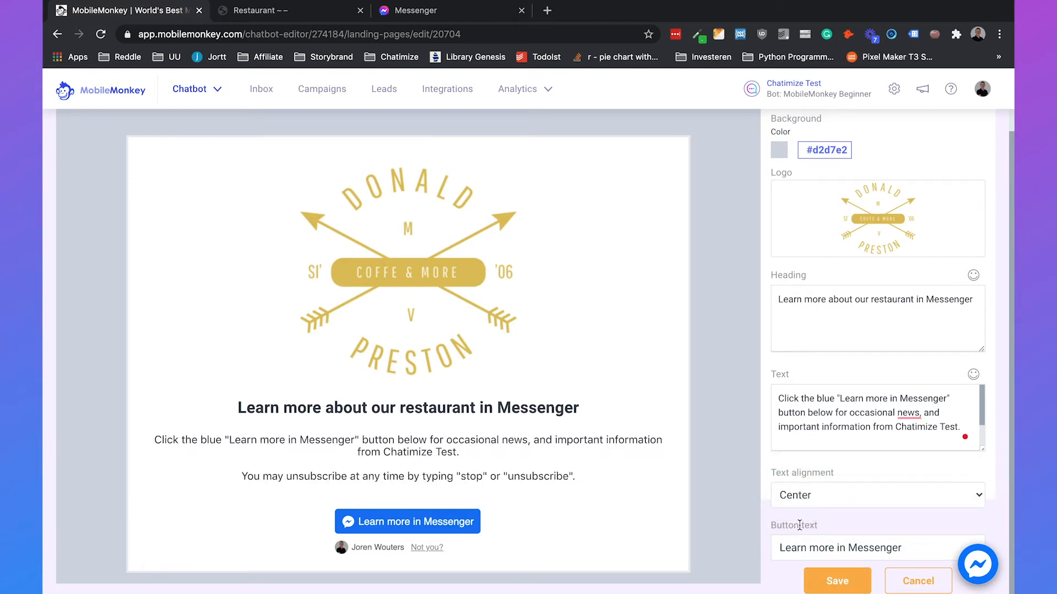
- Set the button text to 'Receive this in Messenger' and save the landing page
left_click(791, 550)
left_click(818, 391)
left_click(796, 547)
left_click(795, 461)
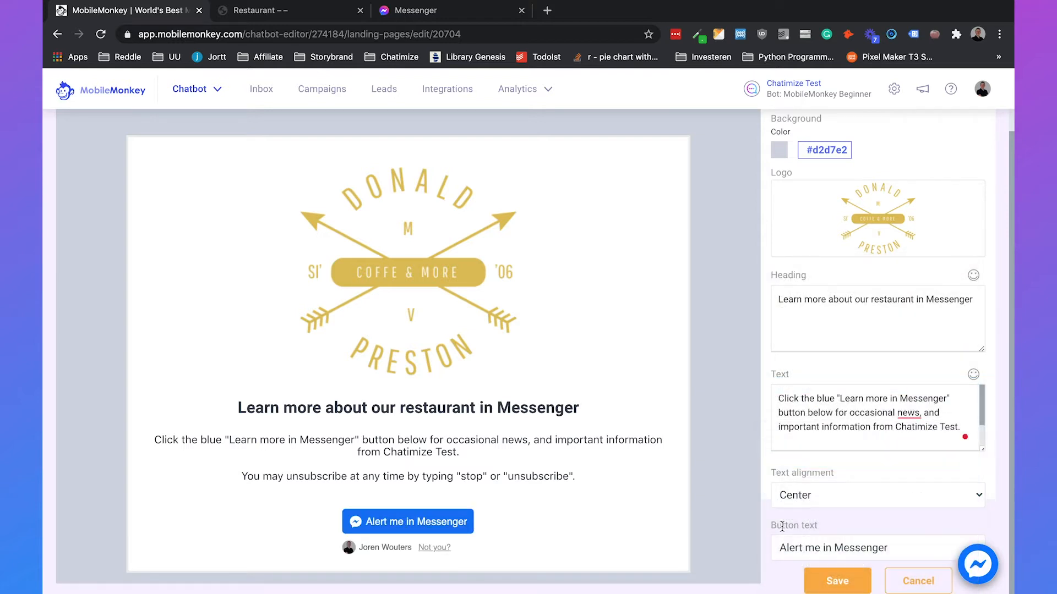
left_click(790, 545)
left_click(787, 533)
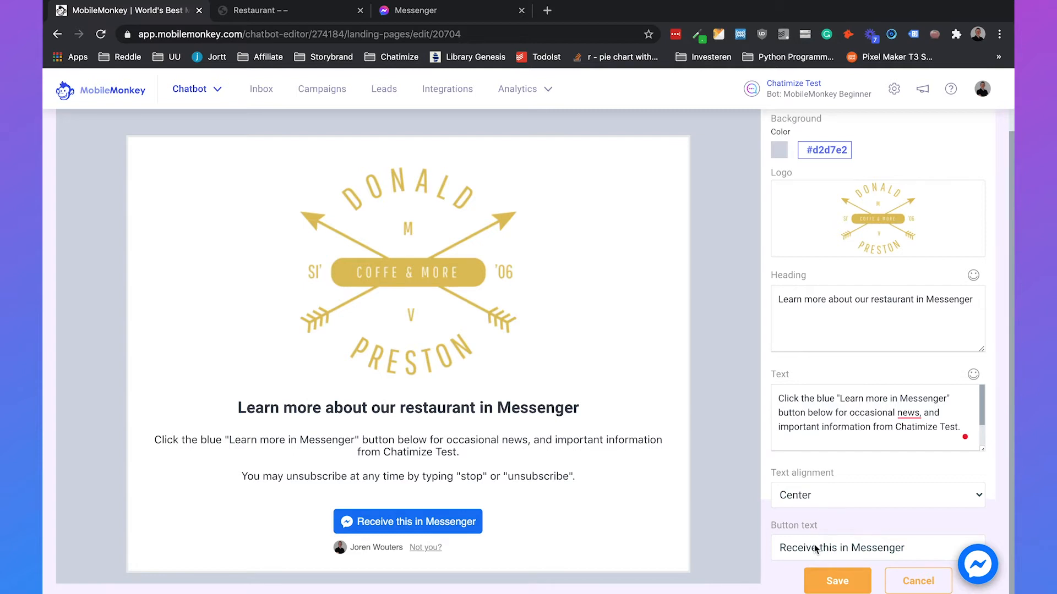
left_click(816, 584)
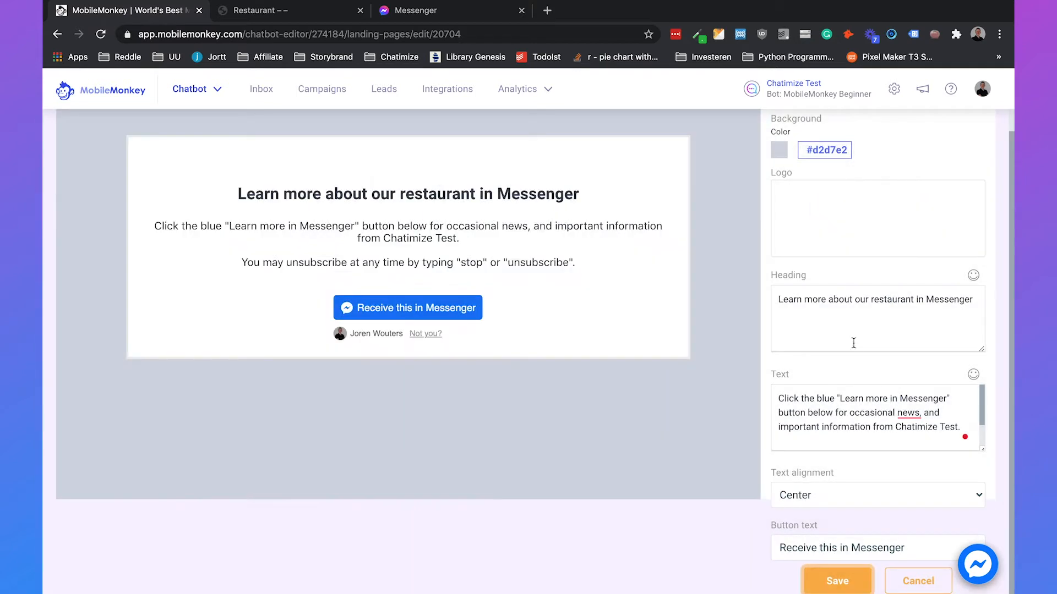
left_click(838, 167)
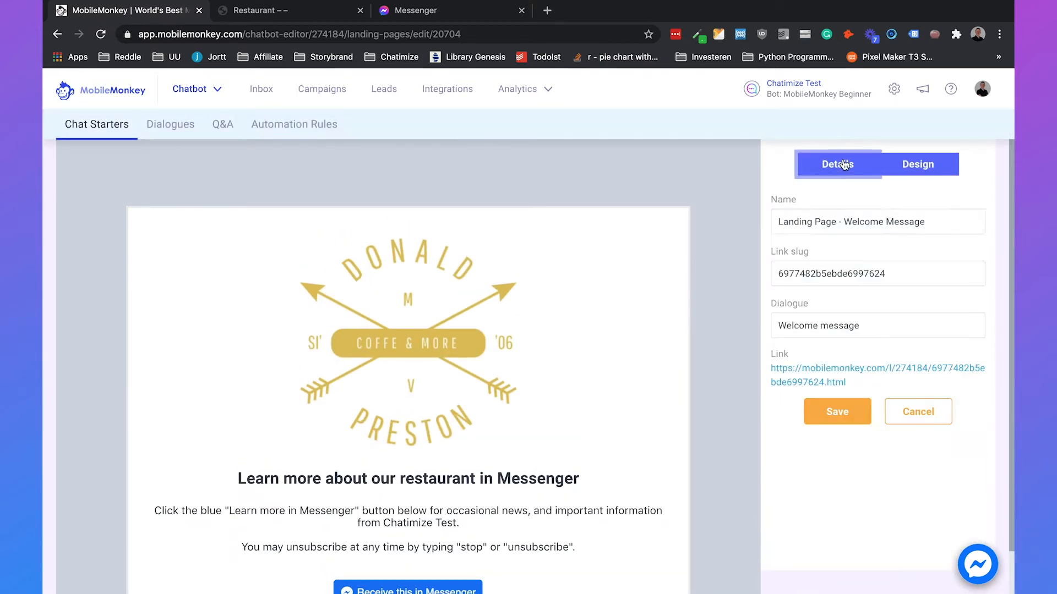
- Open the published landing page and test its Messenger opt-in button
left_click(808, 381)
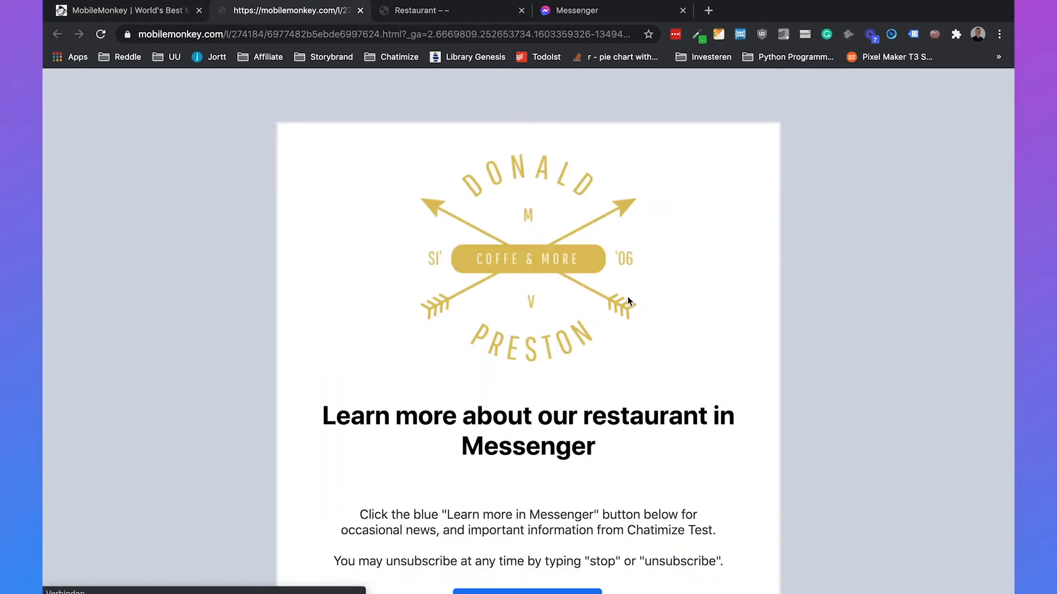
scroll(808, 331, "down", 2)
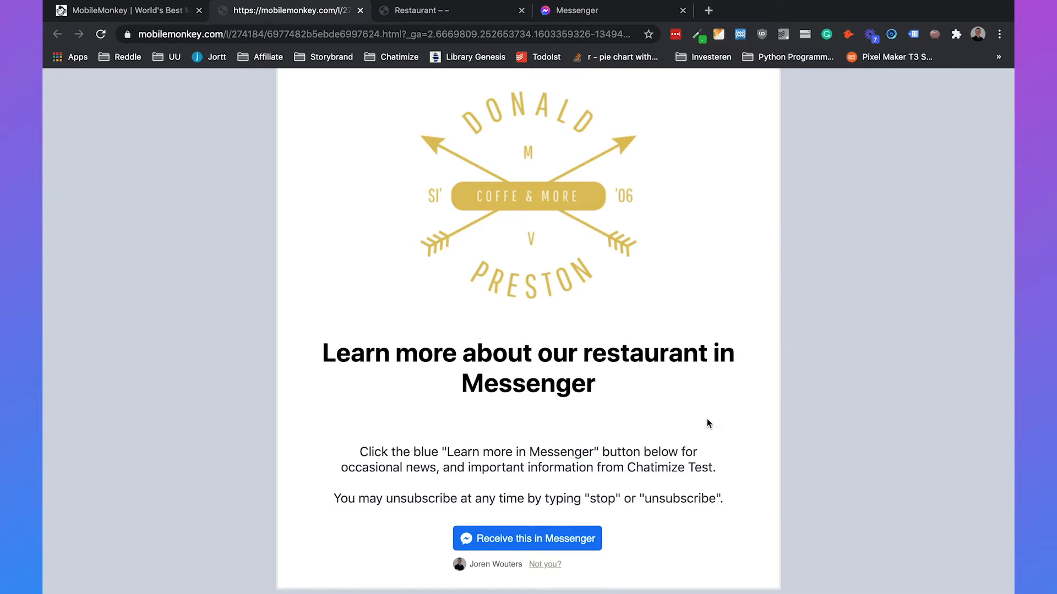
left_click(553, 535)
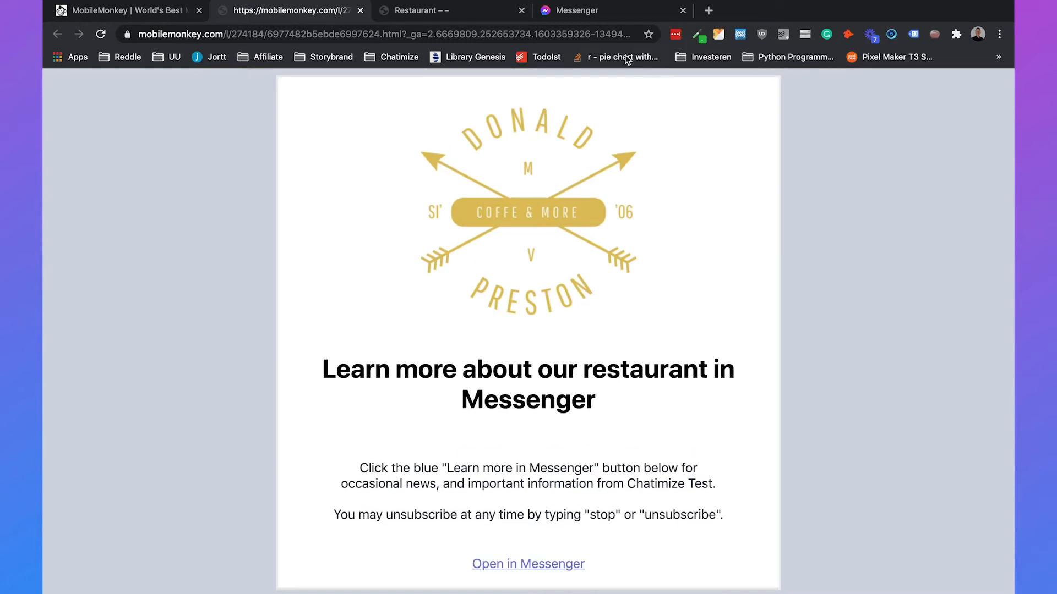
left_click(606, 11)
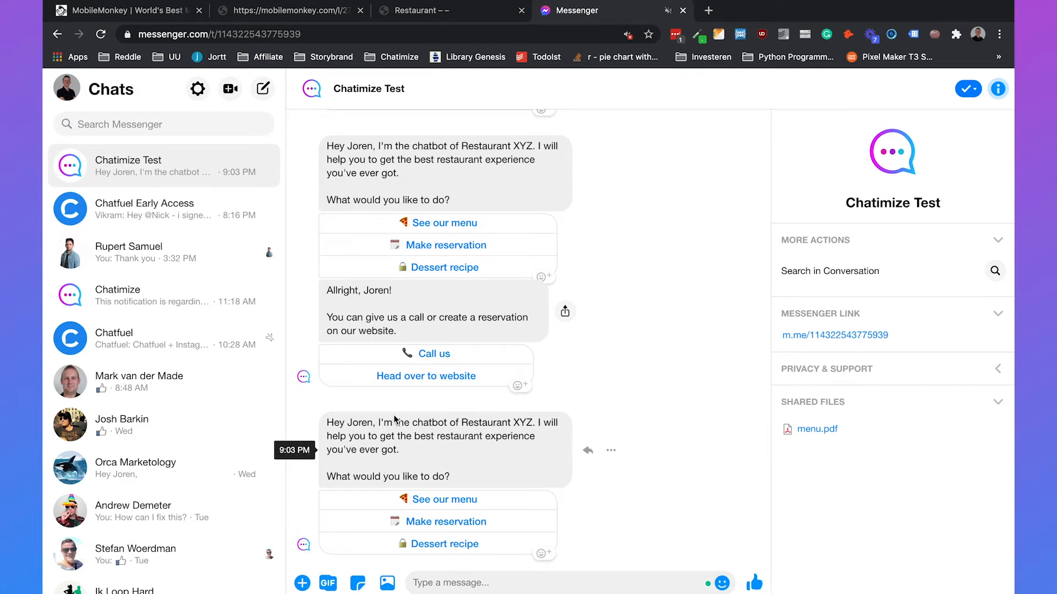
- Close the public landing page tab and return to the MobileMonkey editor
left_click(322, 15)
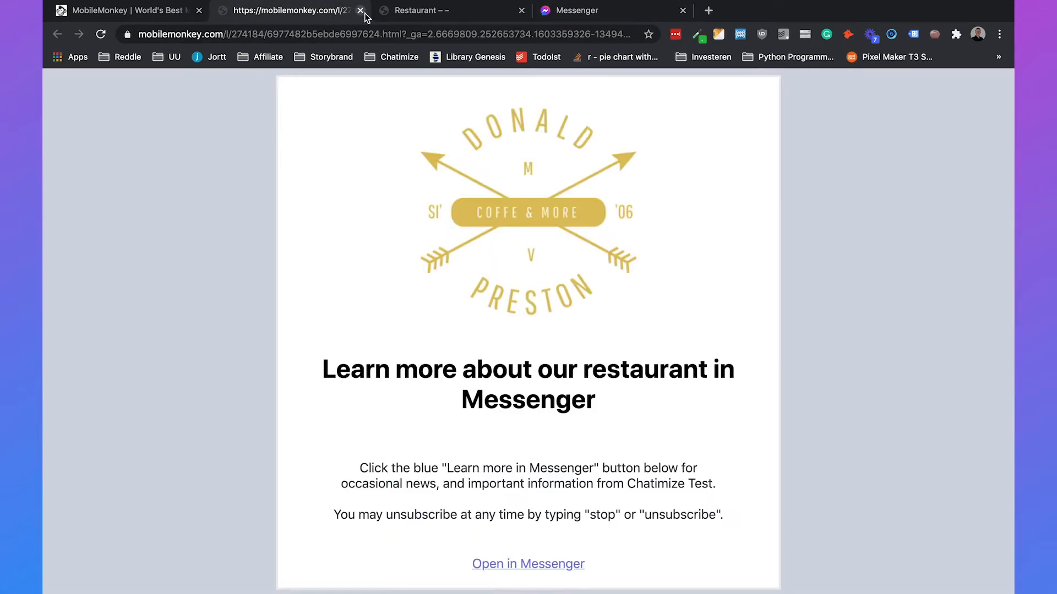
left_click(360, 10)
left_click(127, 16)
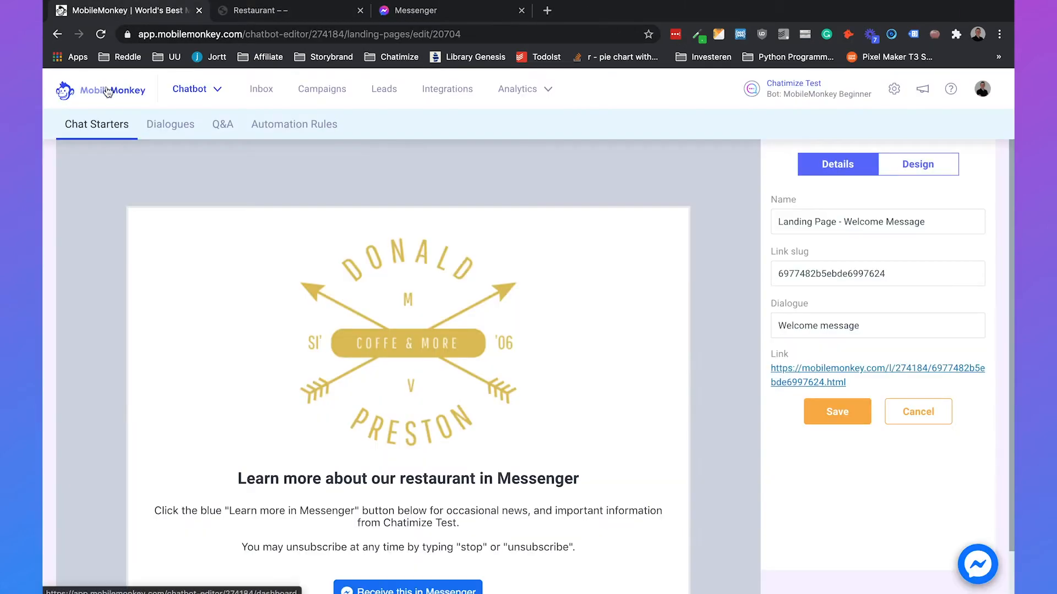
- Under Chat Starters > Facebook Opt-ins, create a new Send to Messenger Button opt-in
left_click(144, 91)
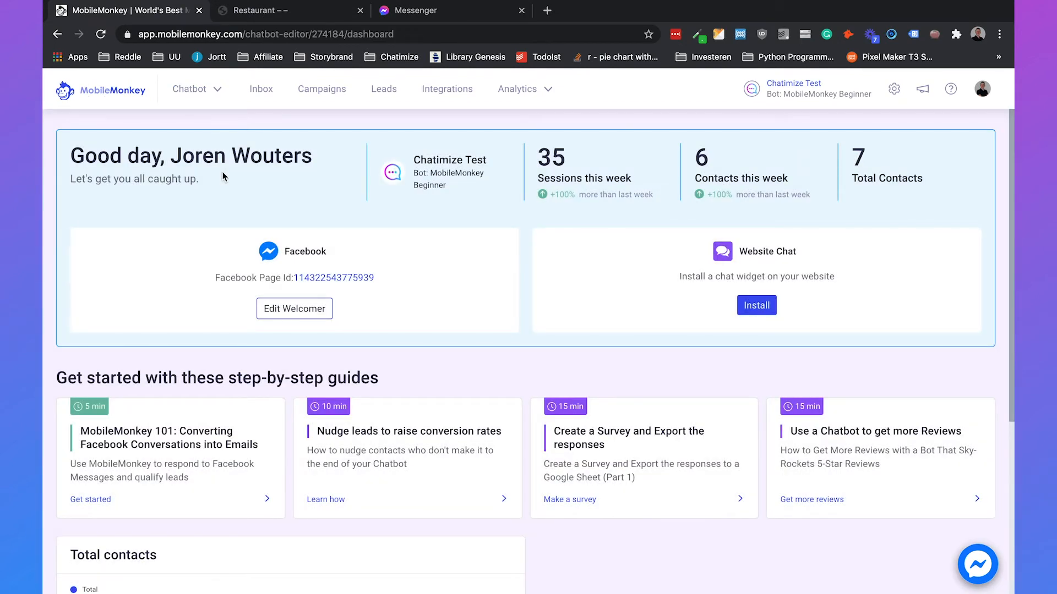
left_click(204, 90)
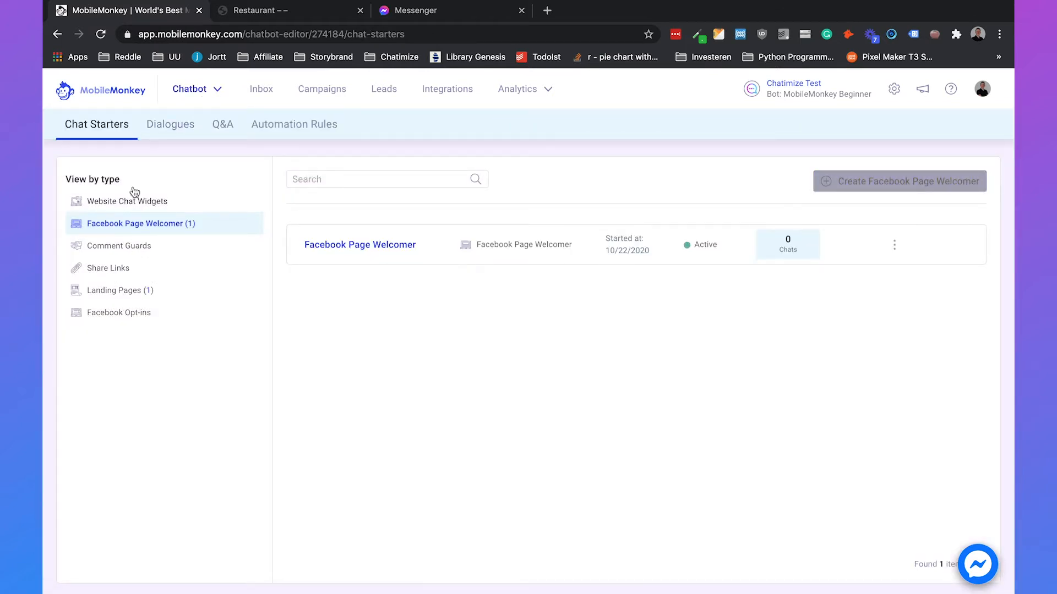
left_click(117, 314)
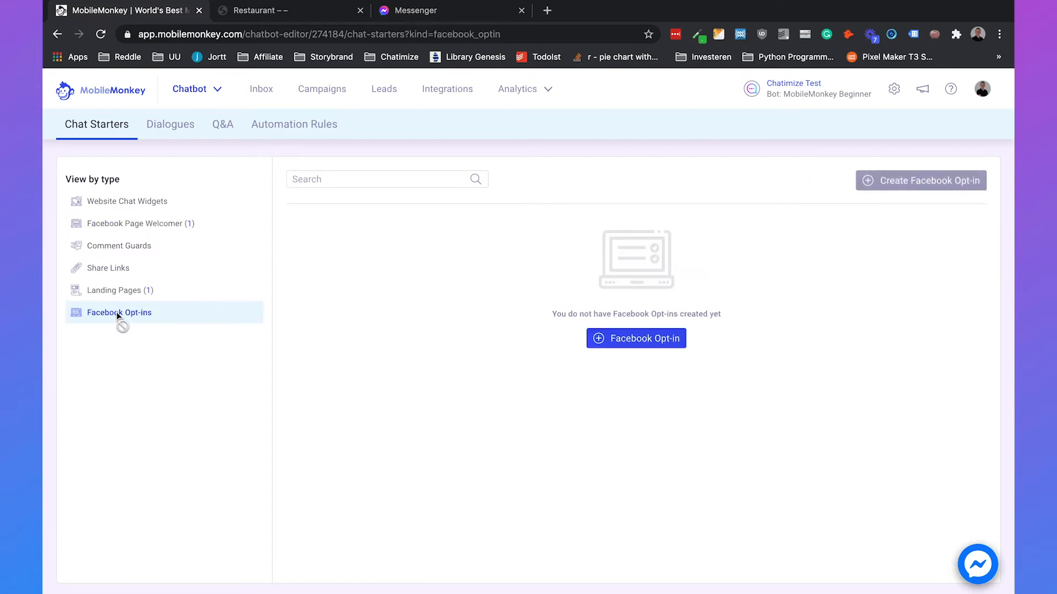
left_click(616, 342)
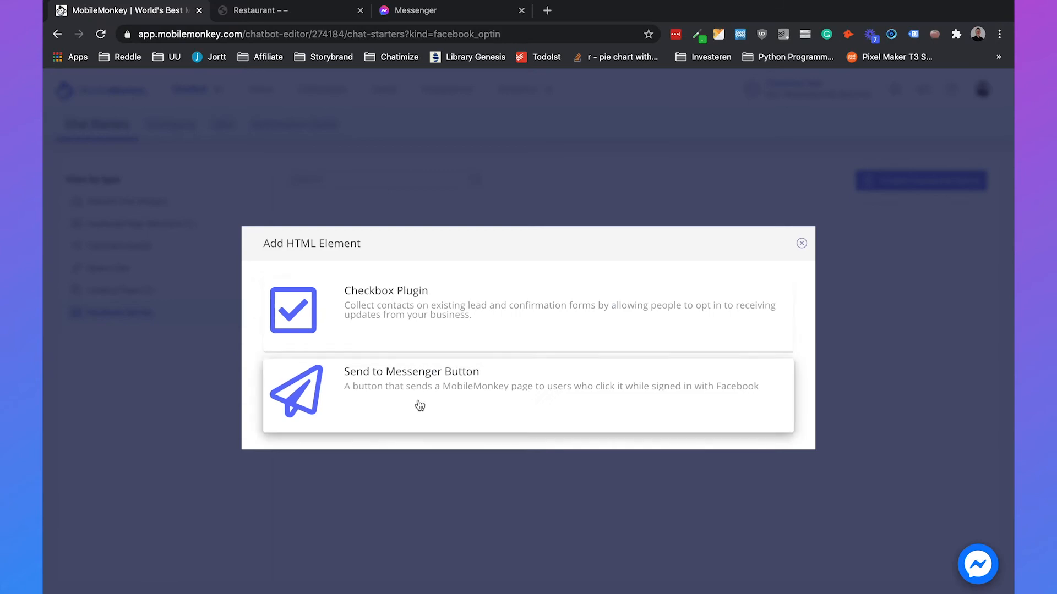
left_click(395, 389)
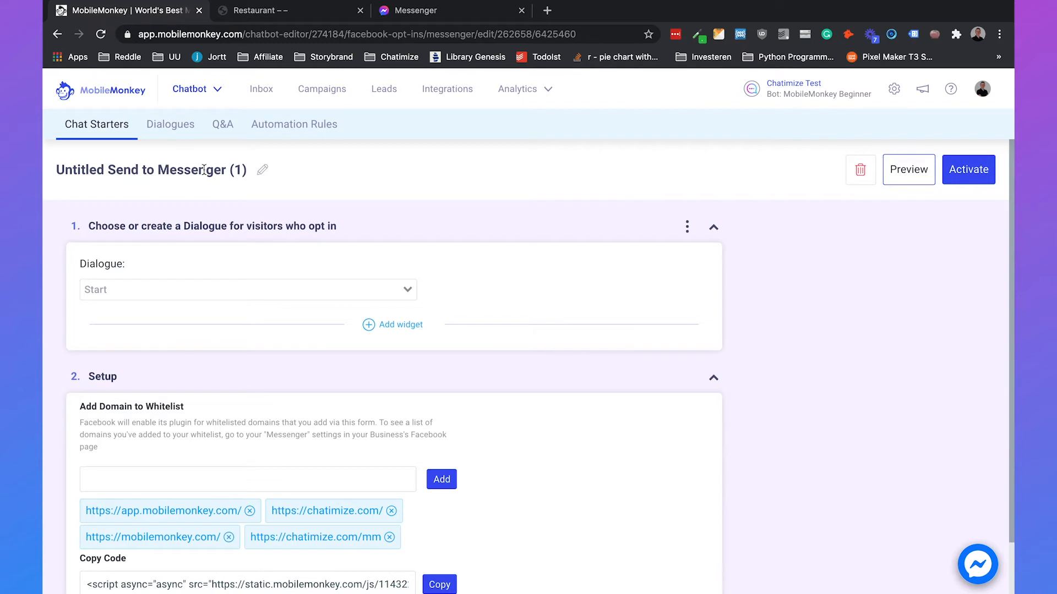
- Retitle the opt-in 'Send to Messenger - Menu'
left_click(265, 173)
triple_click(225, 171)
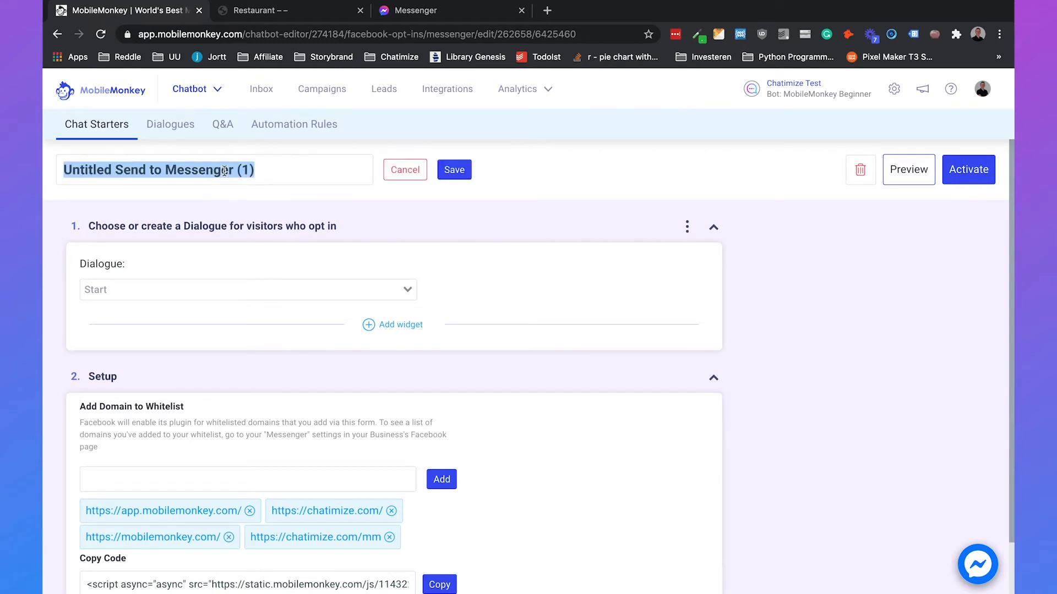
type("Send to Messenger - Menu")
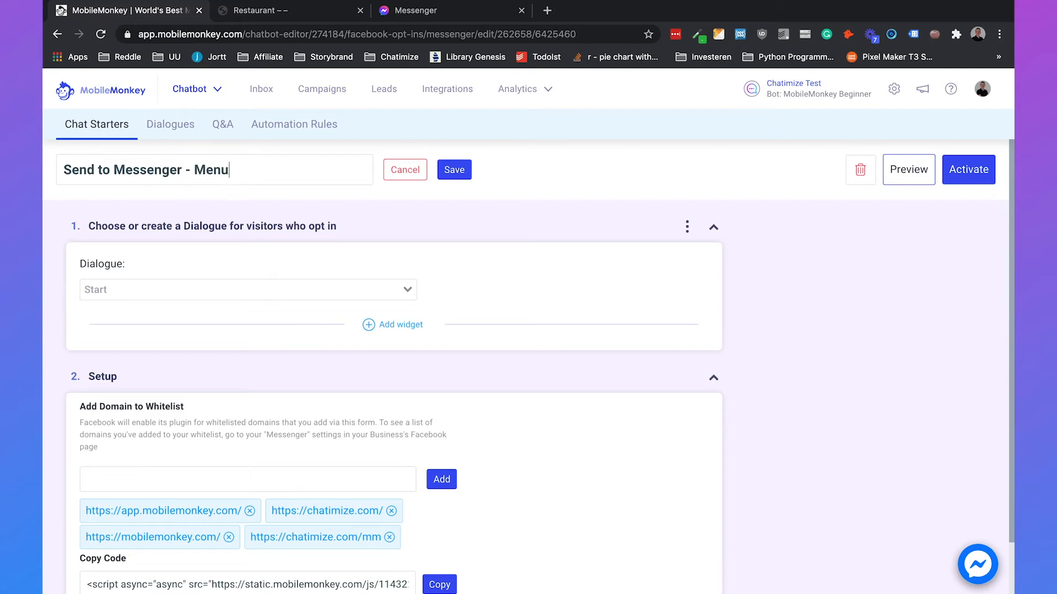
left_click(454, 172)
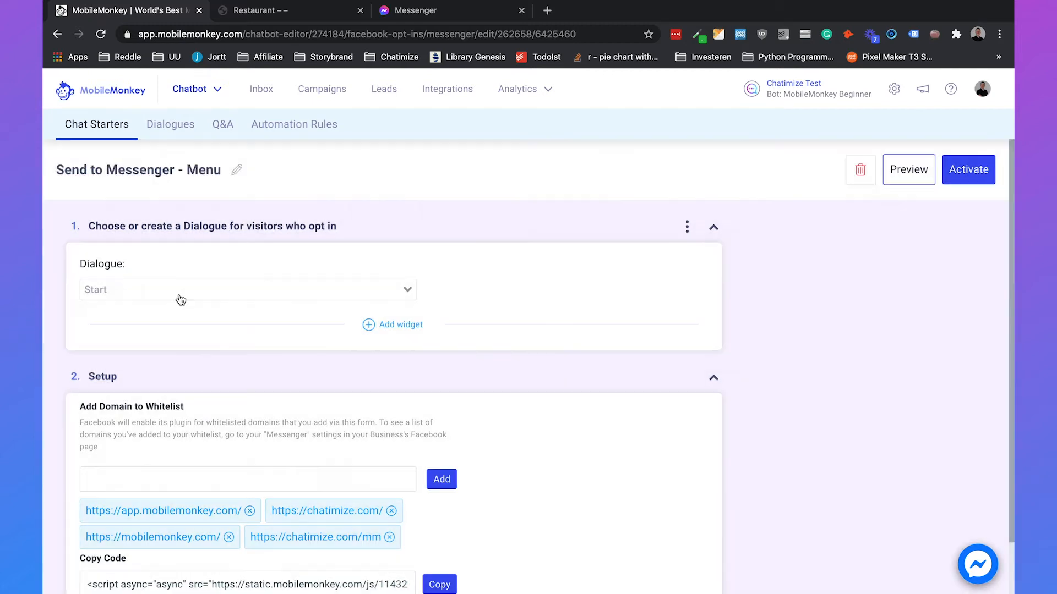
- Link the opt-in to the Menu dialogue
left_click(181, 299)
type("menu")
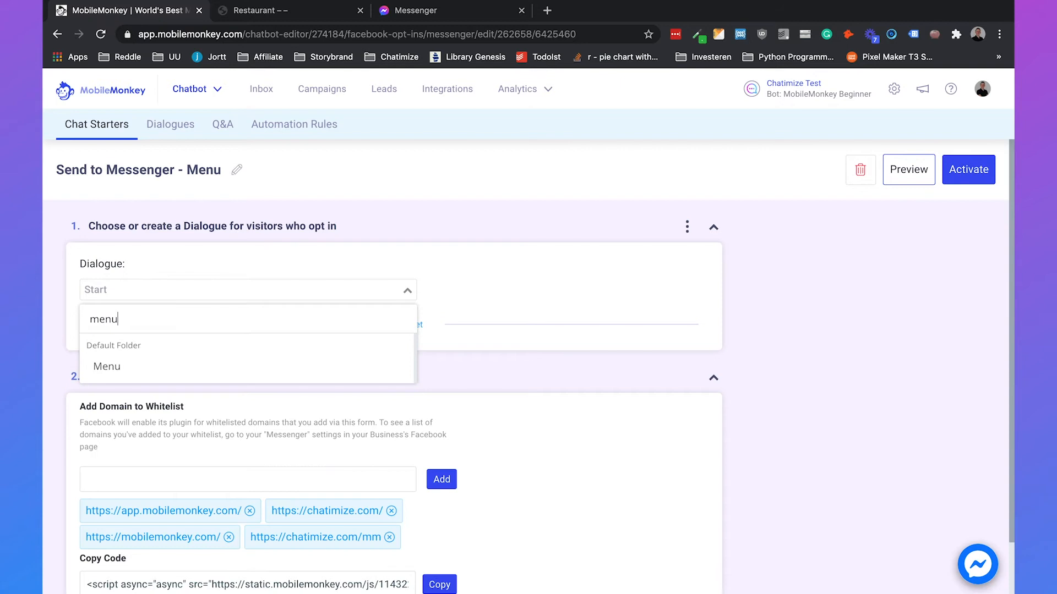
left_click(152, 367)
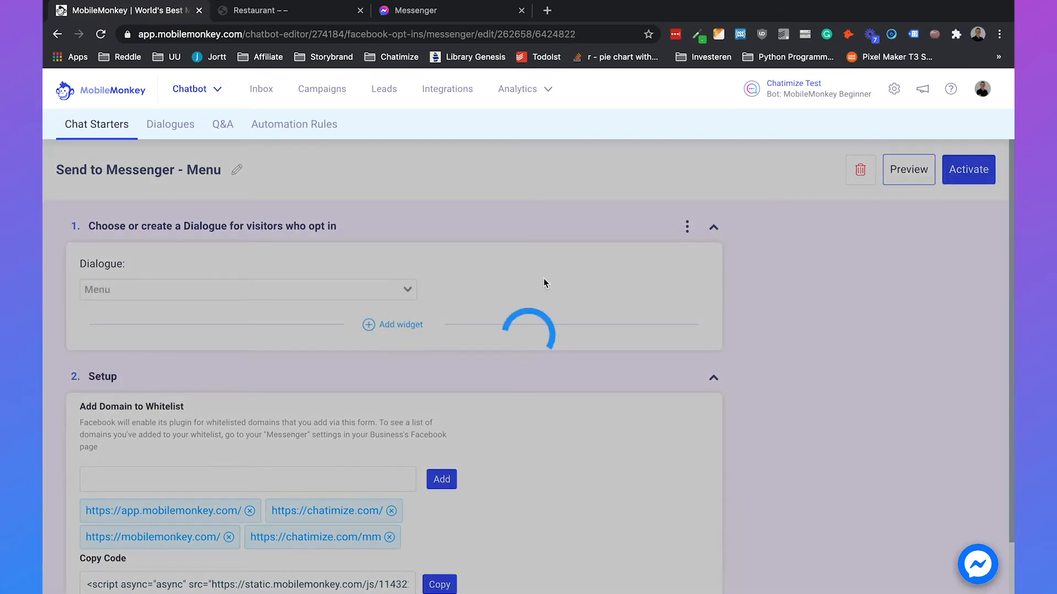
- Copy the opt-in's embed code
scroll(544, 283, "down", 5)
scroll(493, 351, "down", 12)
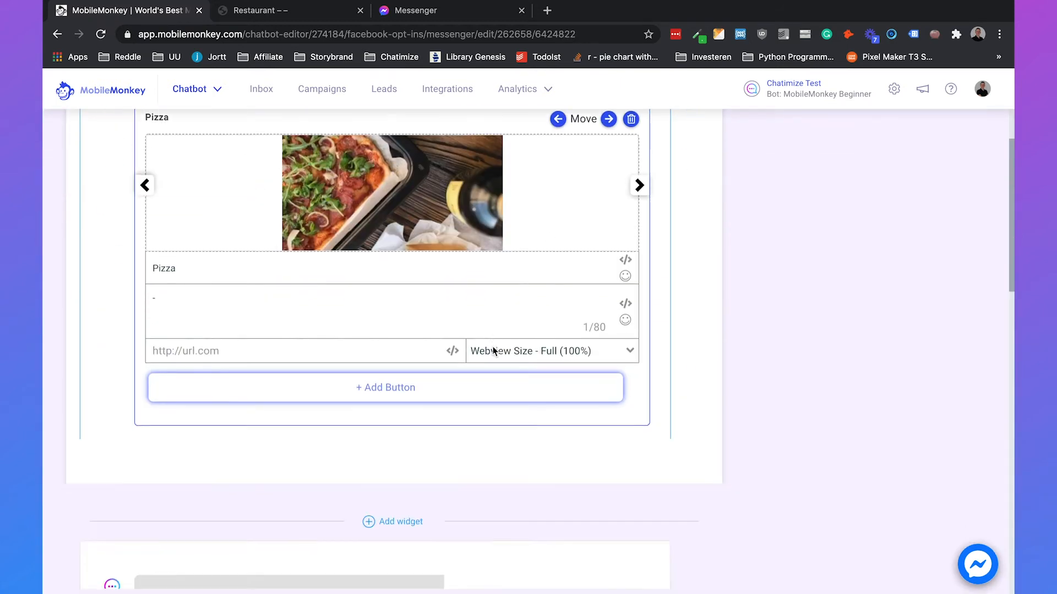
scroll(465, 321, "down", 5)
scroll(466, 324, "down", 6)
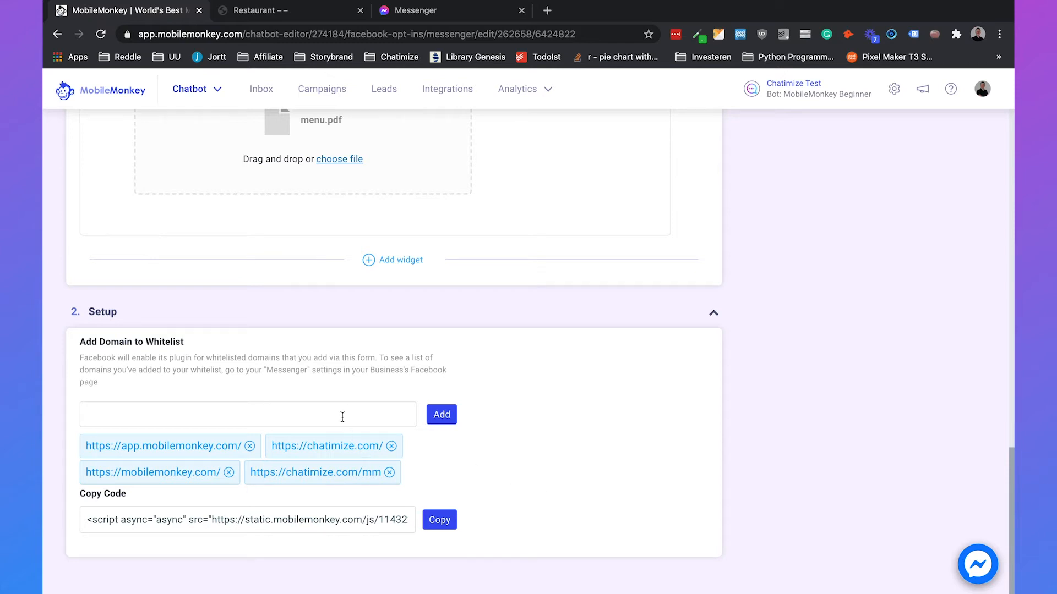
left_click(440, 522)
- Activate the Send to Messenger opt-in
scroll(876, 318, "up", 15)
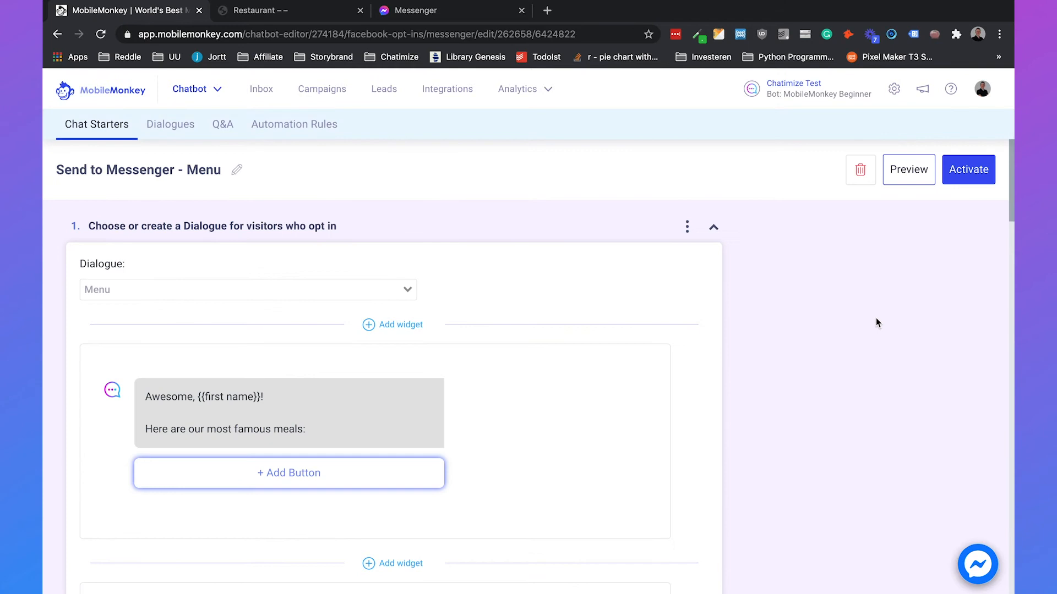
left_click(963, 180)
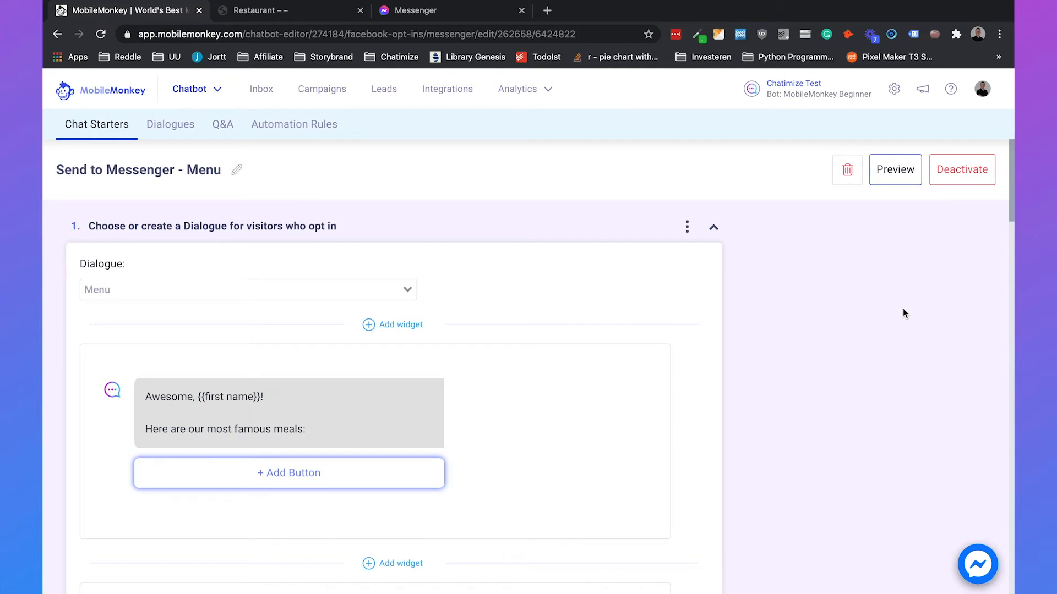
scroll(624, 425, "down", 15)
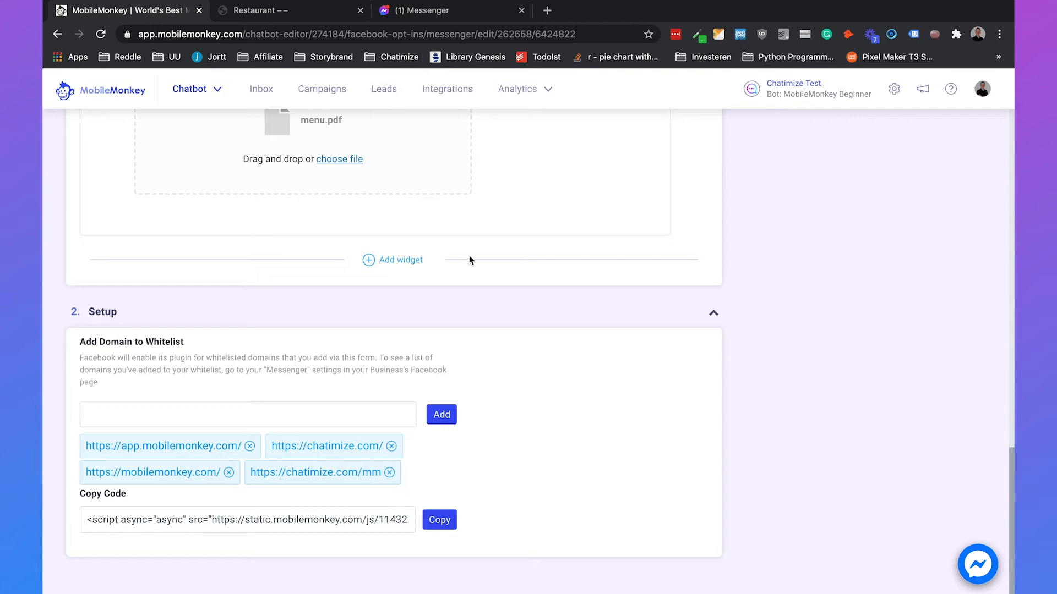
- Show the restaurant site at chatimize.com/mm/ and close the Messenger tab
left_click(306, 6)
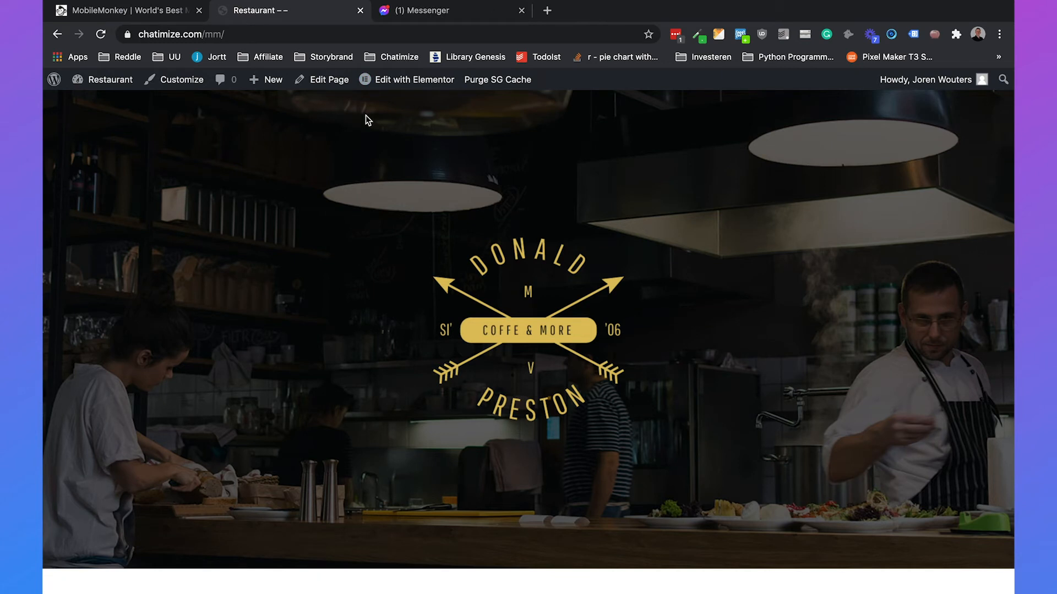
left_click(521, 11)
scroll(457, 410, "down", 3)
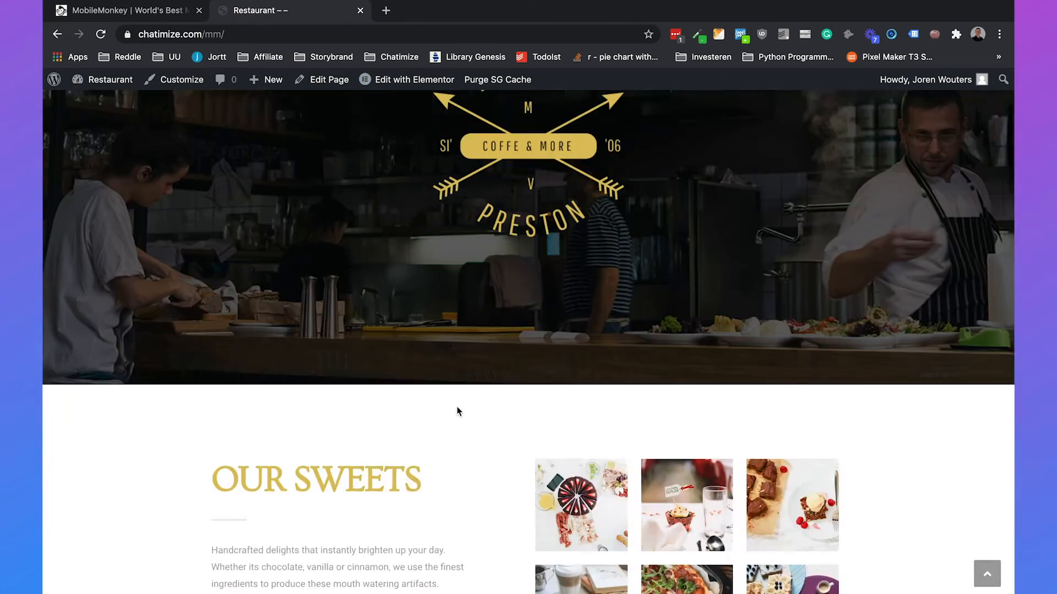
scroll(457, 410, "up", 3)
- Open the page in Elementor and delete the old HTML widget
left_click(402, 80, "super")
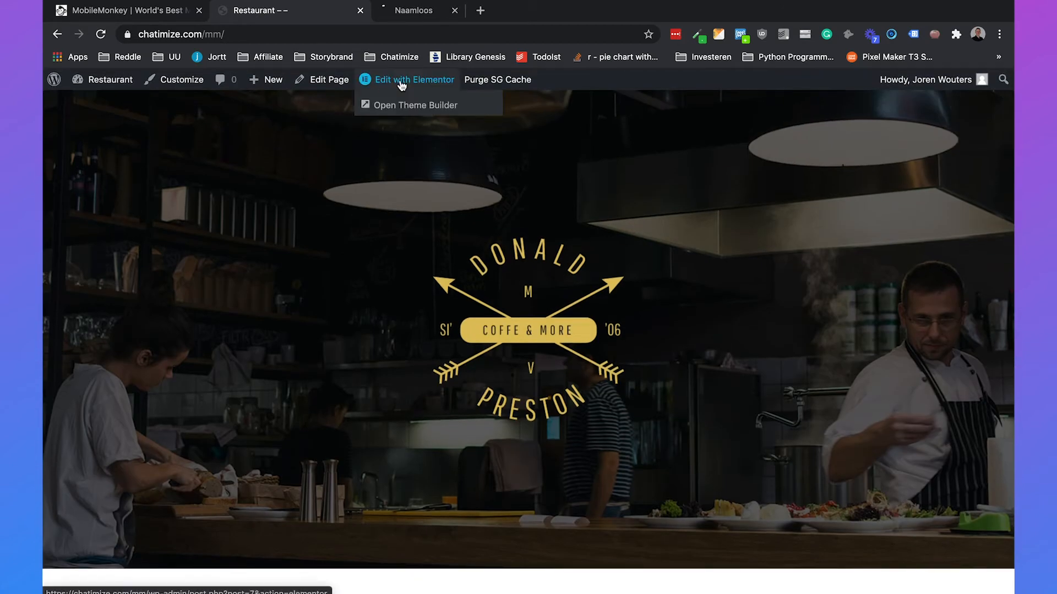
left_click(420, 11)
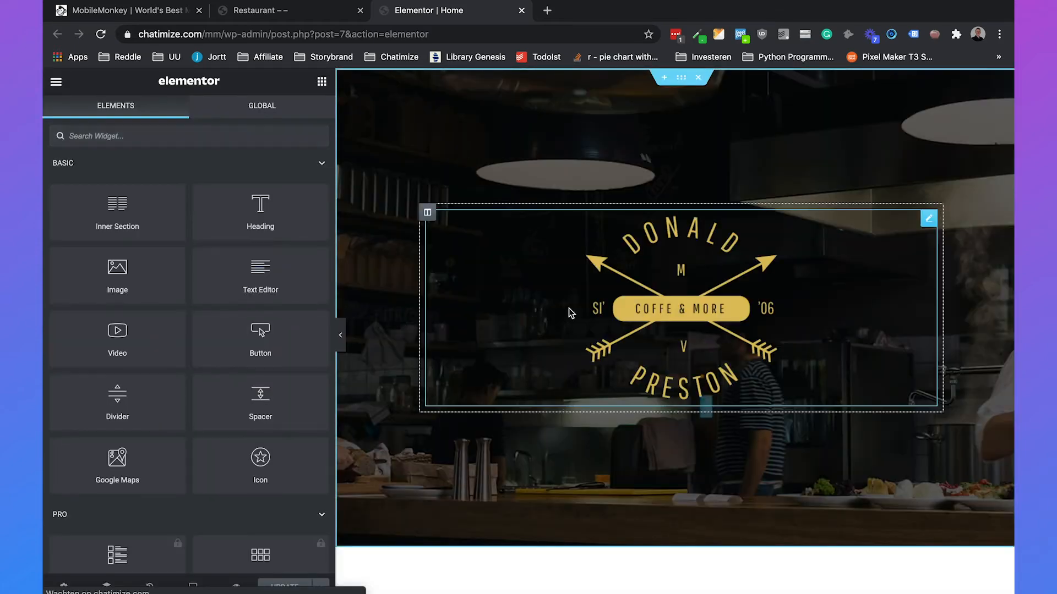
scroll(569, 309, "down", 7)
right_click(624, 401)
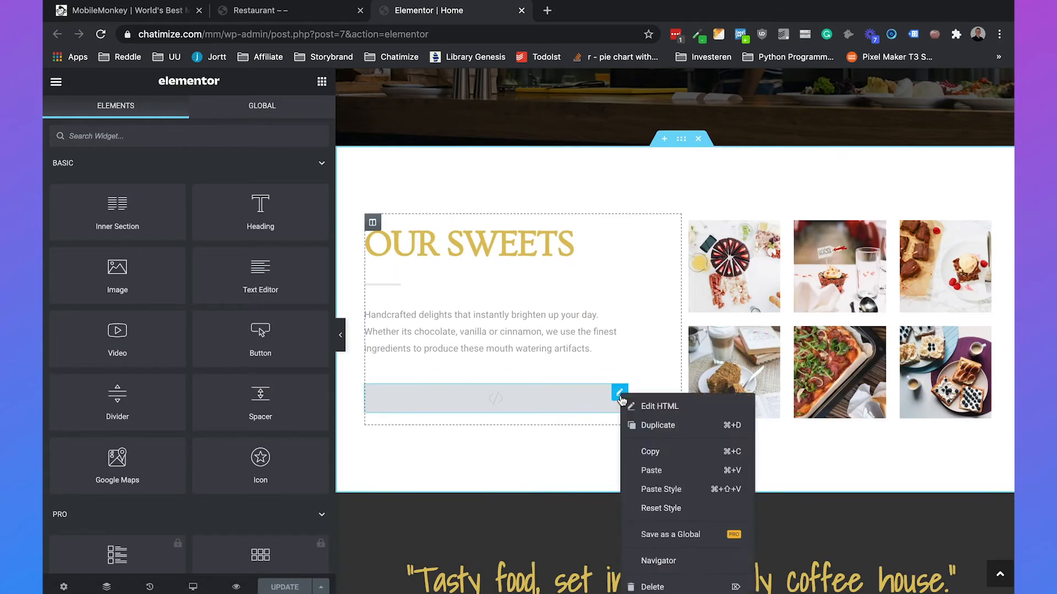
left_click(651, 585)
- Add an HTML widget under OUR SWEETS with the pasted embed code and update the page
left_click(185, 140)
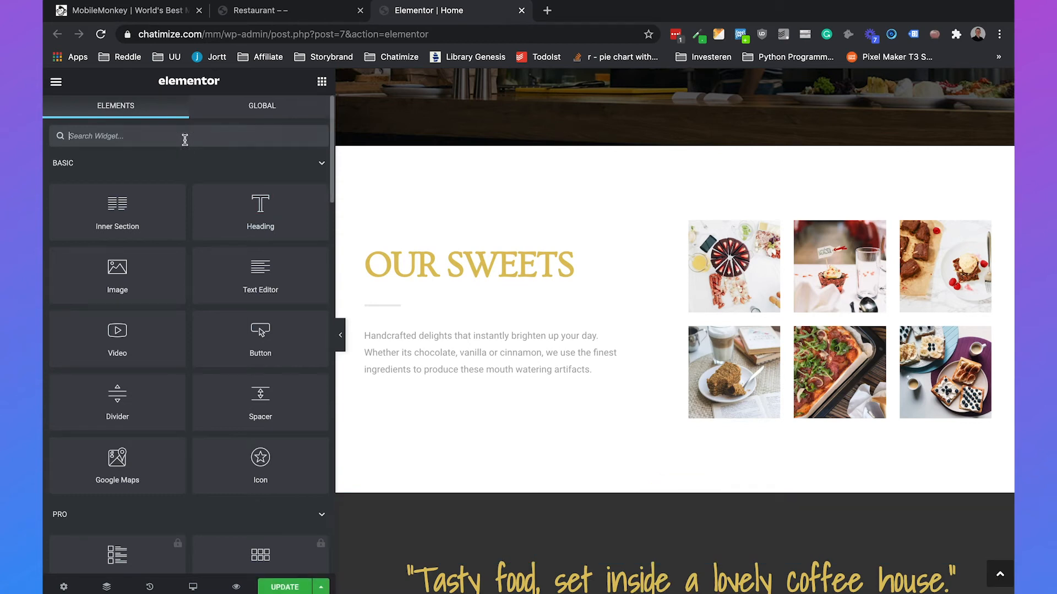
type("html")
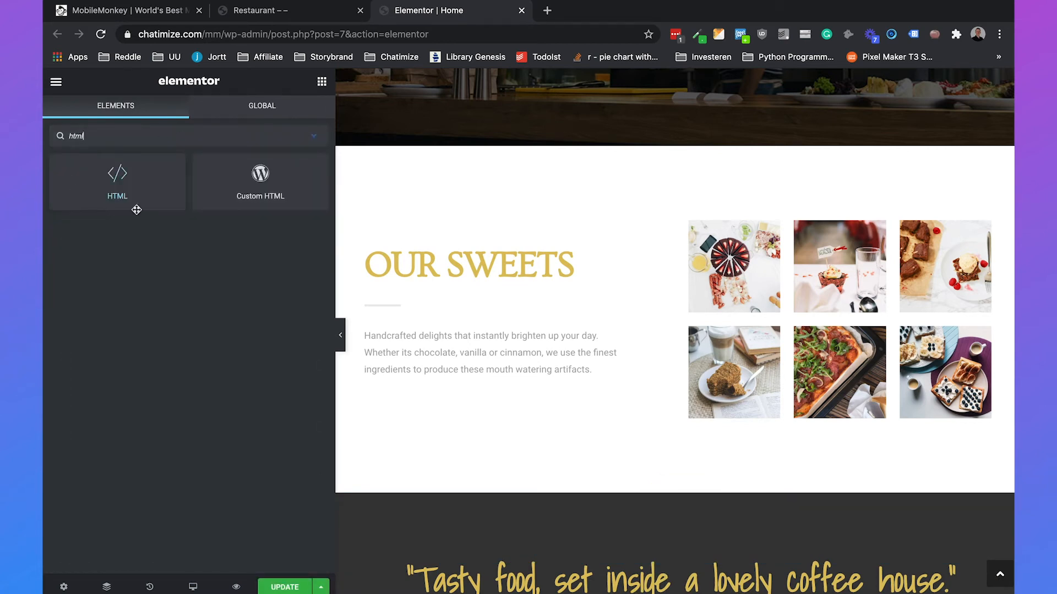
left_click_drag(105, 177, 468, 384)
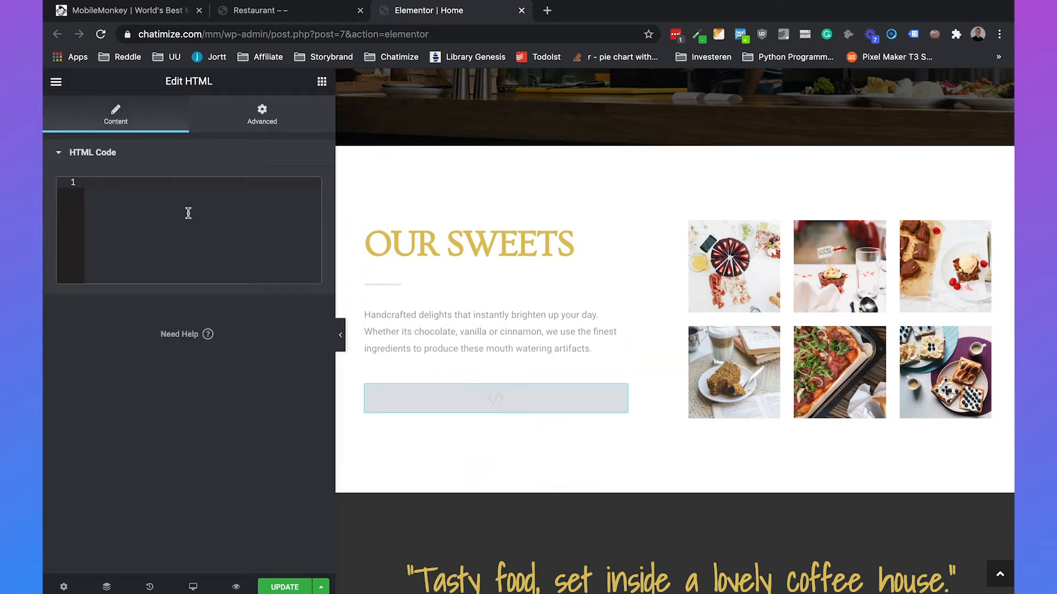
key("ctrl+v")
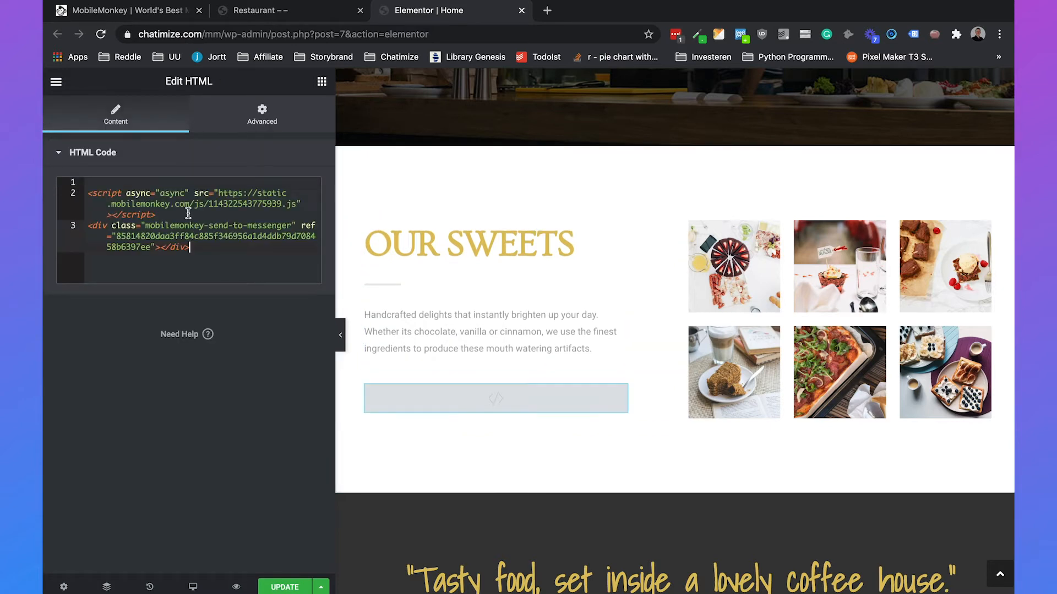
left_click(89, 194)
key("BackSpace")
left_click(284, 586)
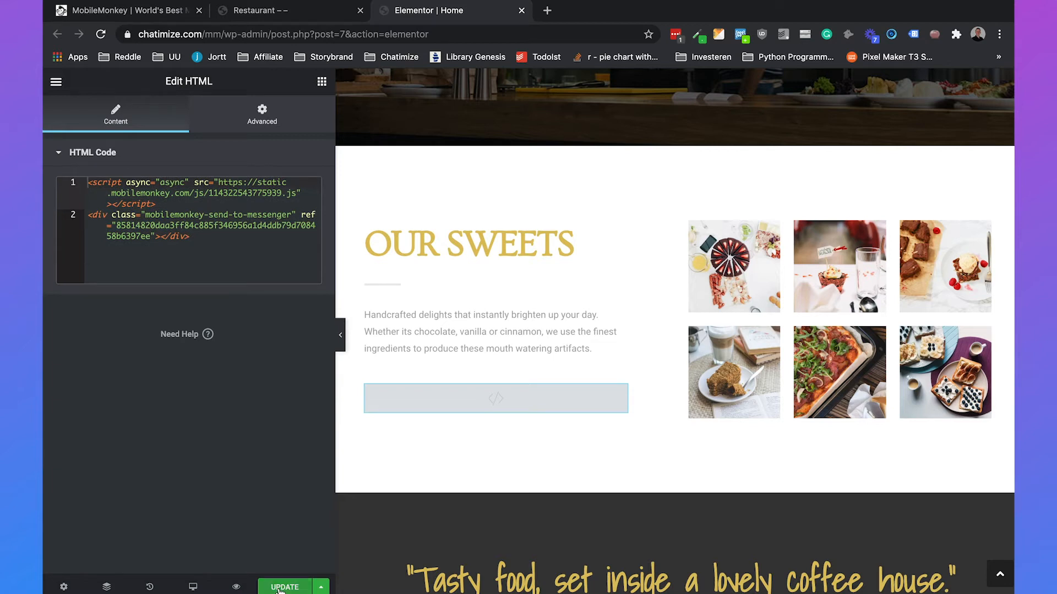
- Preview the Send to Messenger button under Our Sweets, and open messenger.com in another tab
left_click(235, 588)
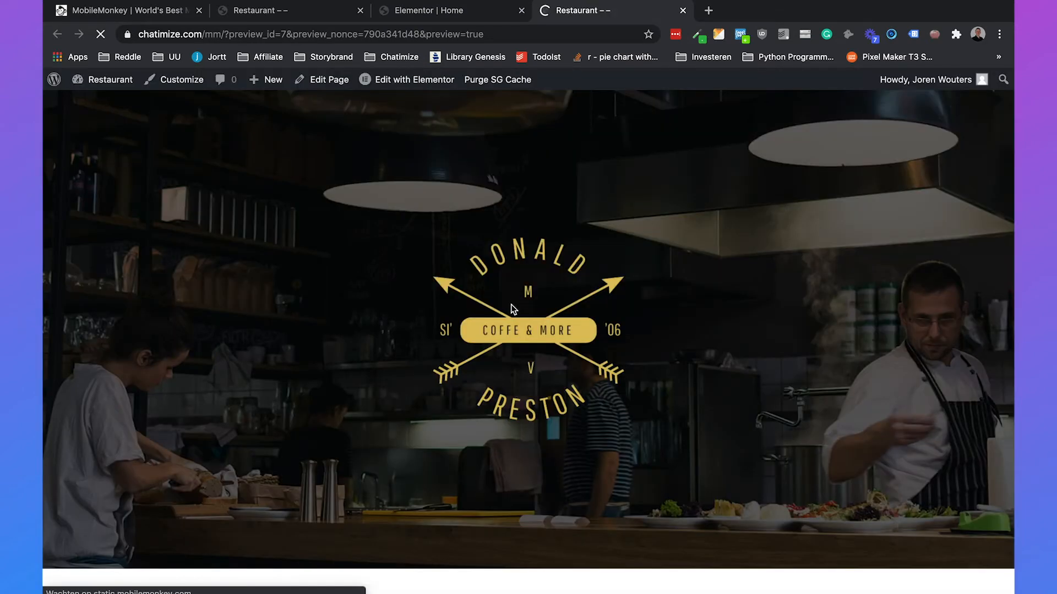
scroll(510, 305, "down", 10)
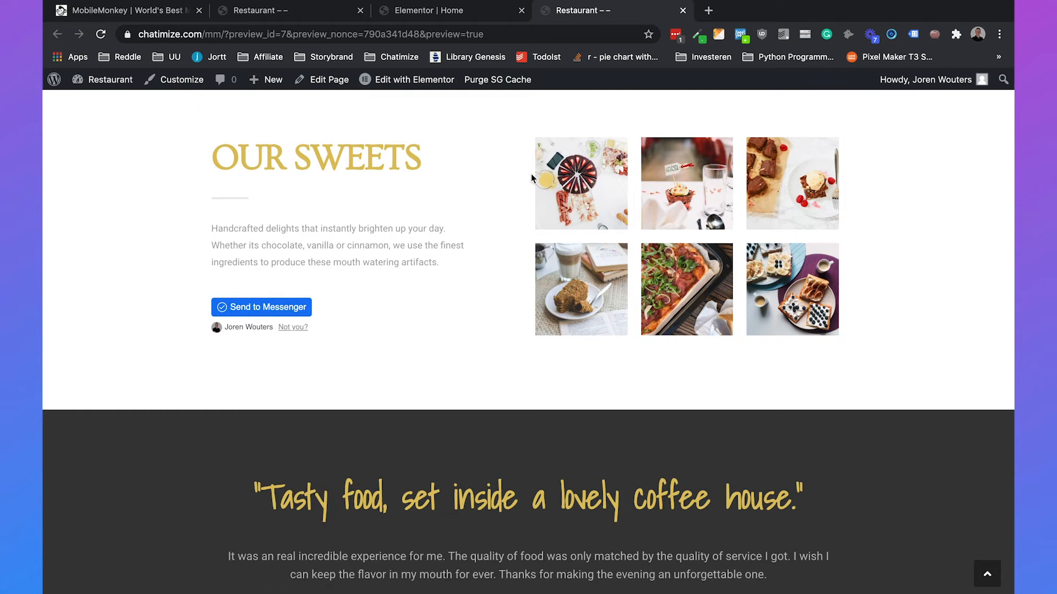
left_click(707, 17)
type("messenger.com")
key("Return")
left_click(624, 12)
left_click(742, 10)
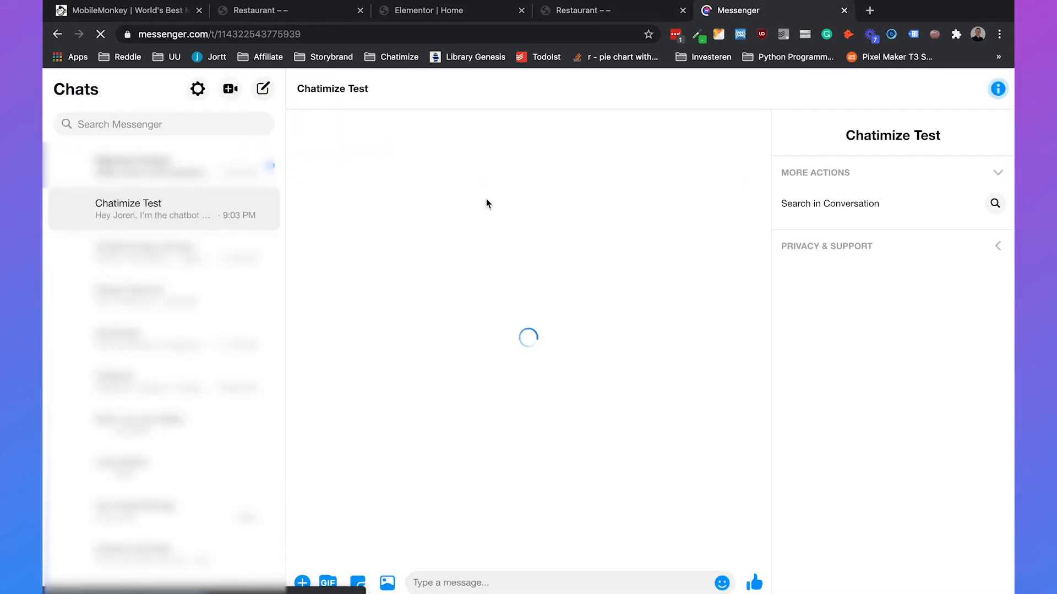
- In the Chatimize Test chat, answer 'Yes 😋' to receive menu.pdf, then return to MobileMonkey
left_click(198, 217)
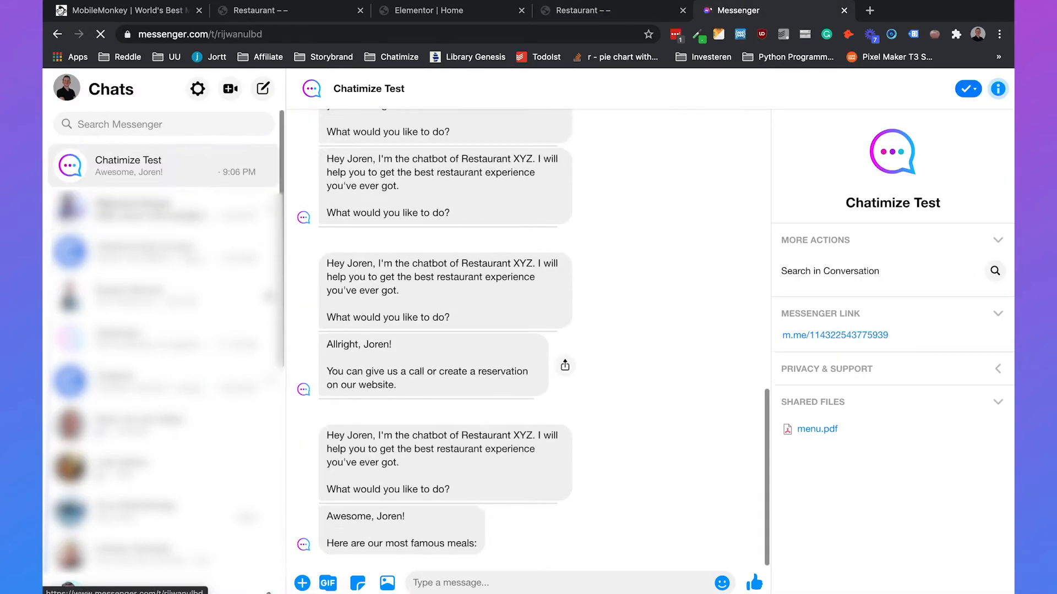
left_click(165, 165)
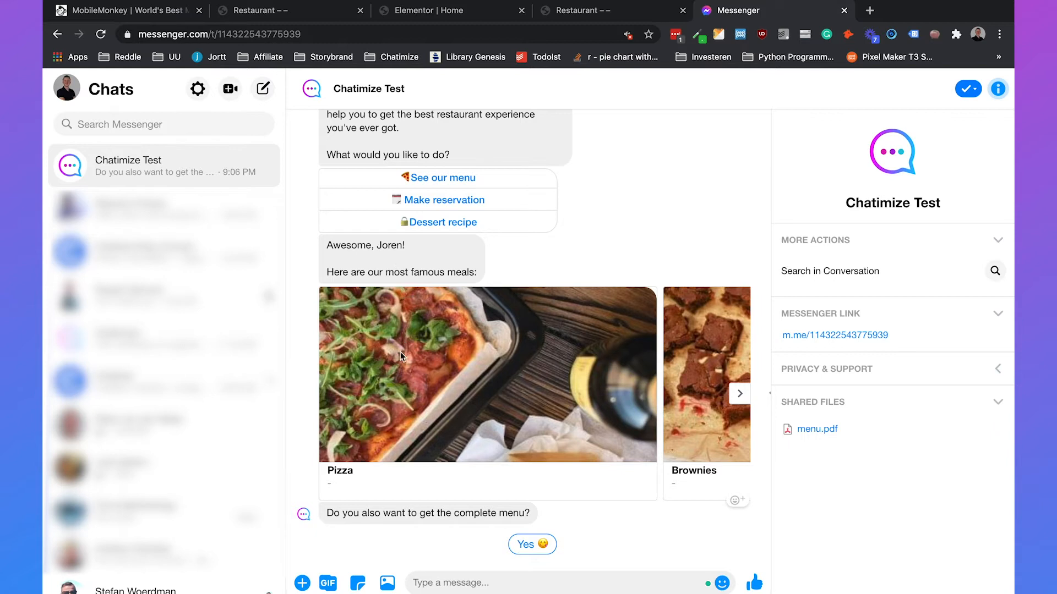
left_click(529, 544)
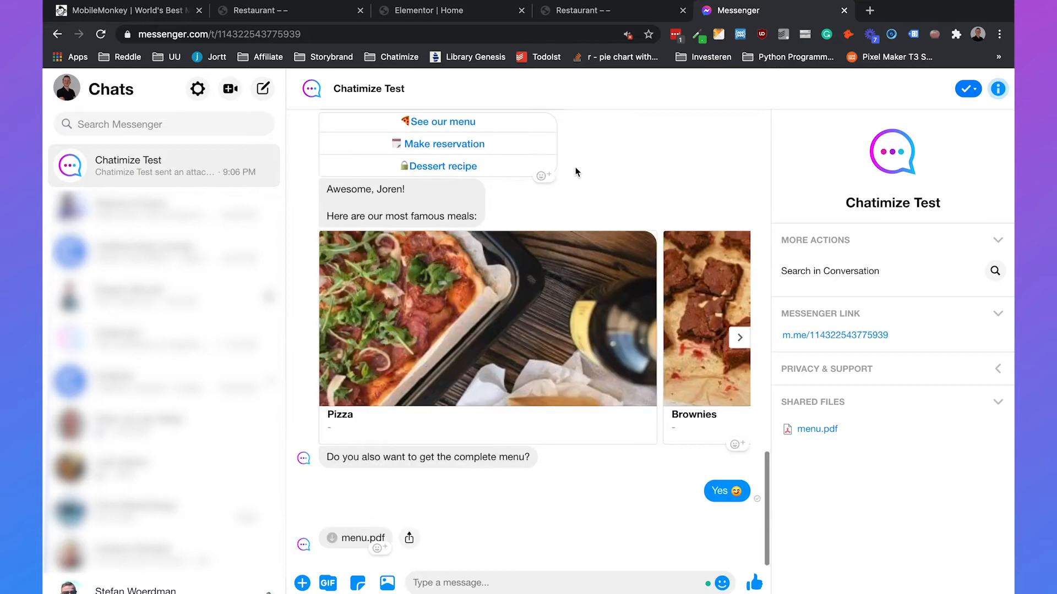
left_click(142, 8)
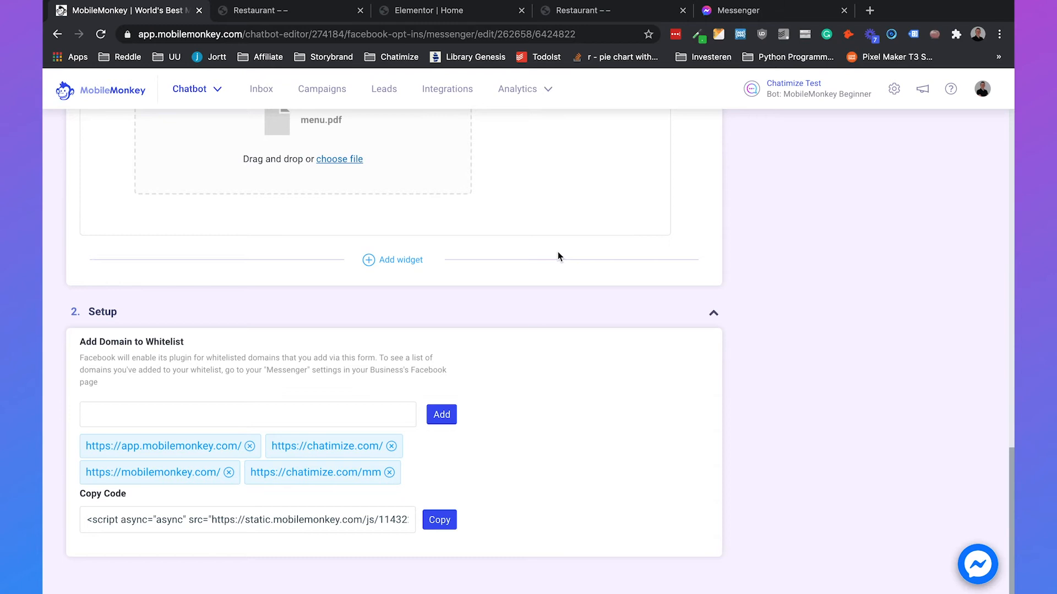
- Start a new Facebook opt-in, reaching the Checkbox Plugin or Send to Messenger Button choice
scroll(219, 176, "up", 5)
left_click(116, 94)
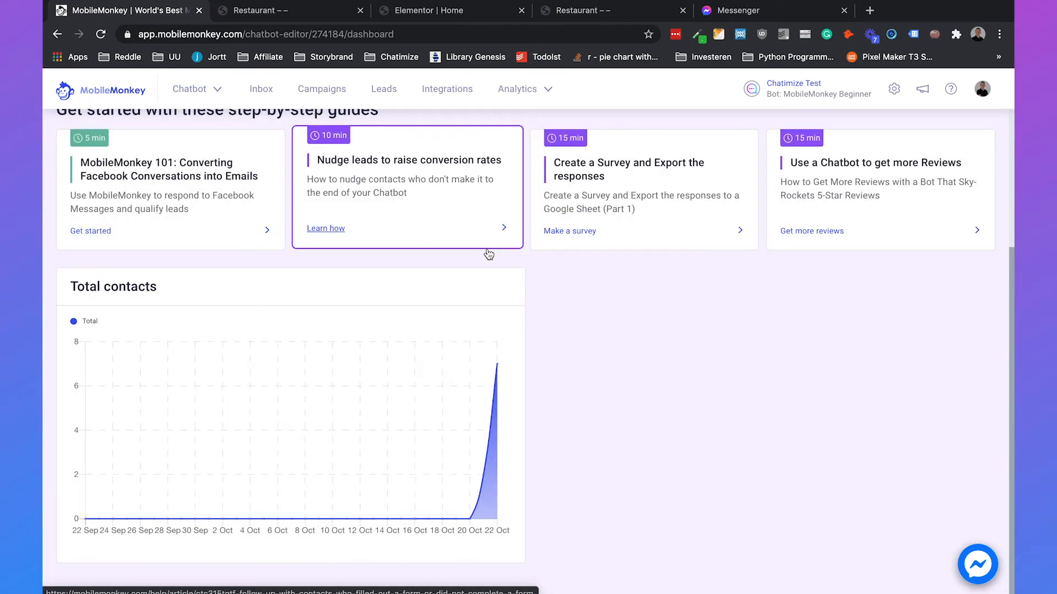
mouse_move(219, 91)
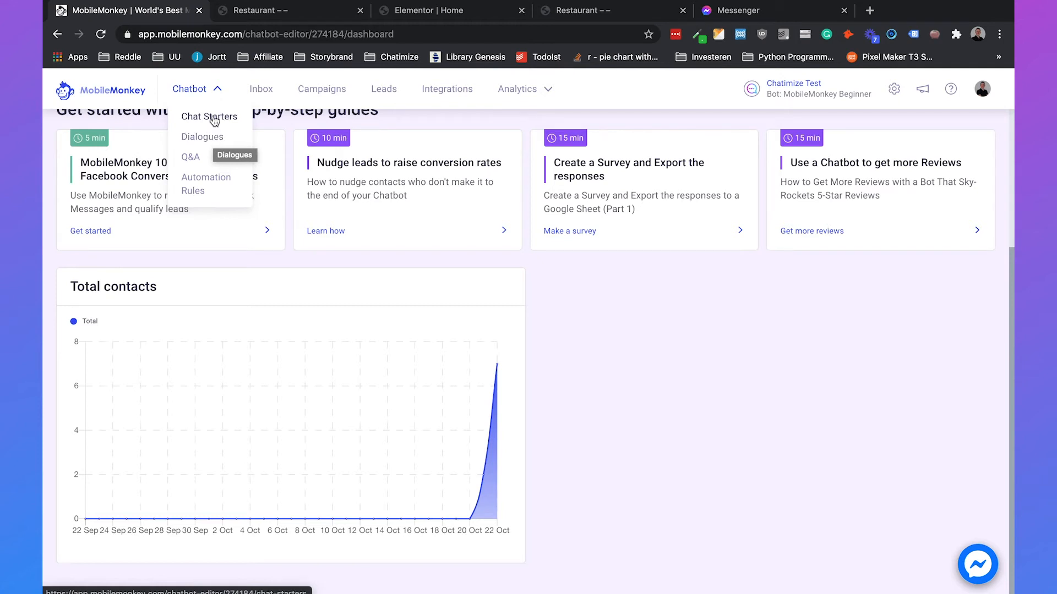
left_click(211, 116)
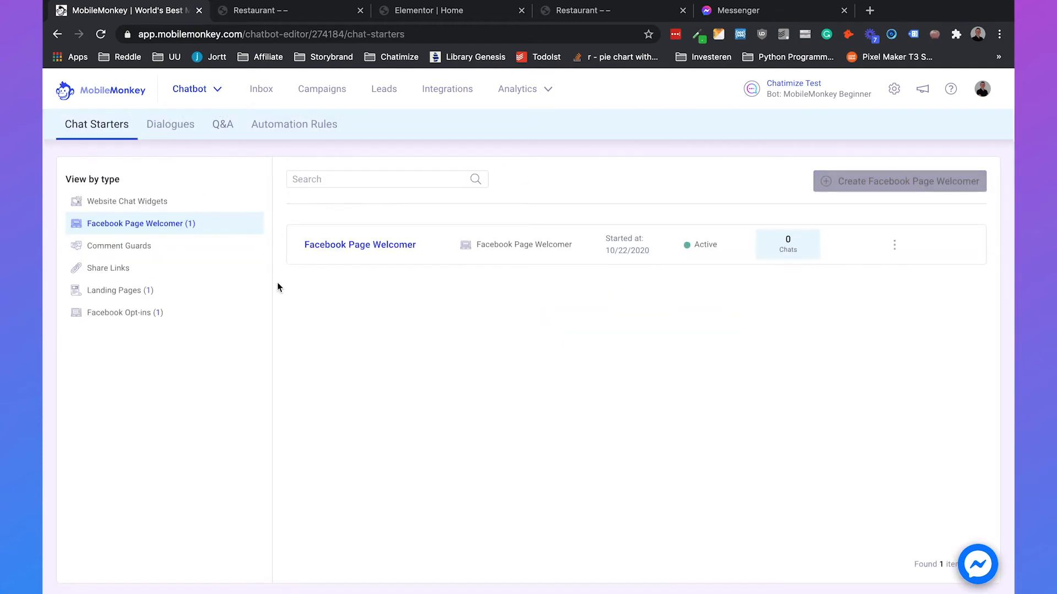
left_click(130, 312)
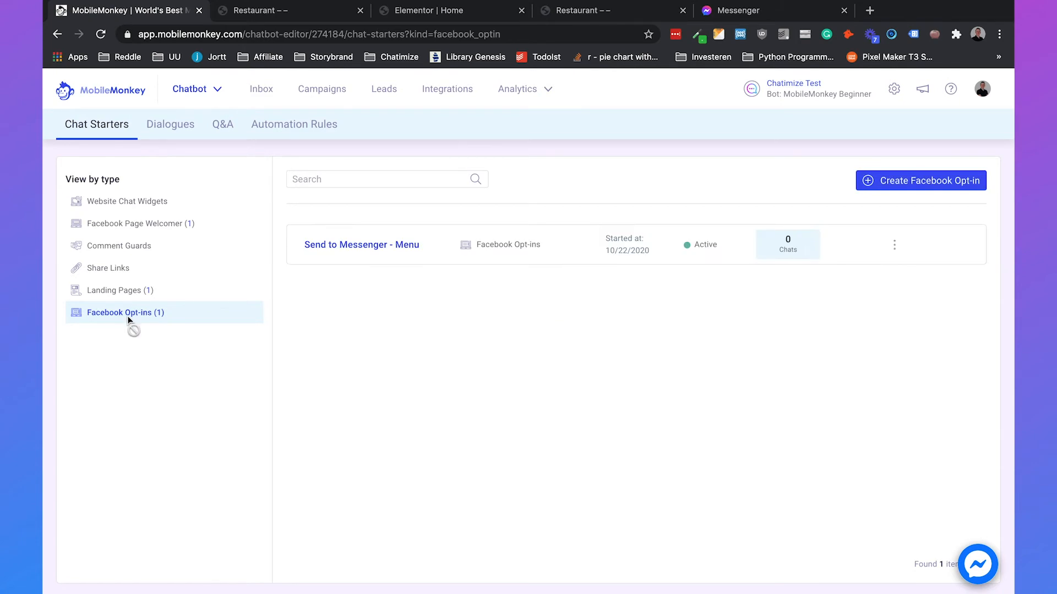
left_click(887, 186)
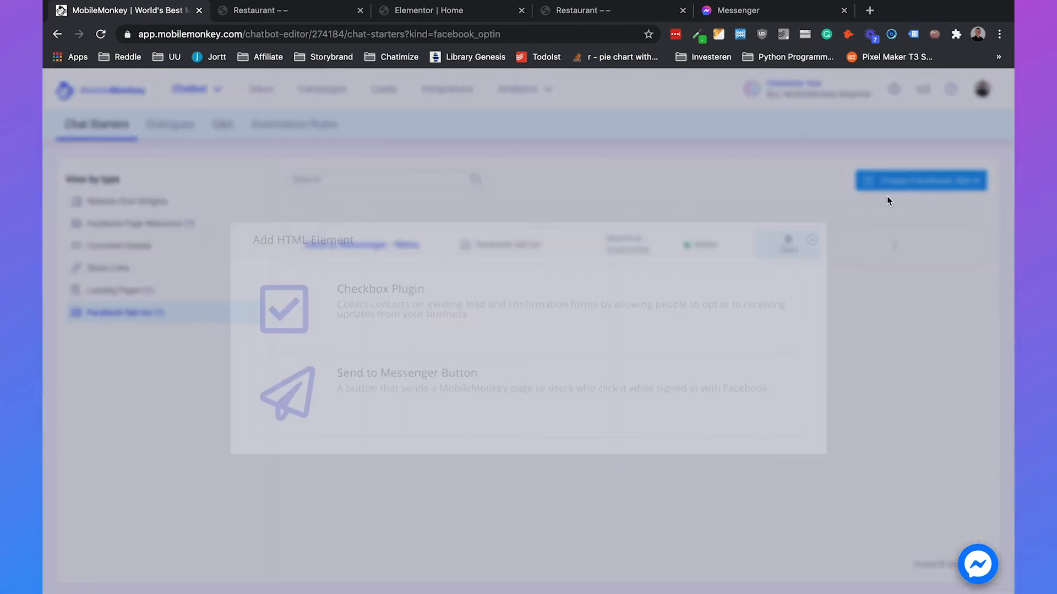
- Create a Checkbox Plugin opt-in titled 'Checkbox Plugin - Reservation'
left_click(516, 326)
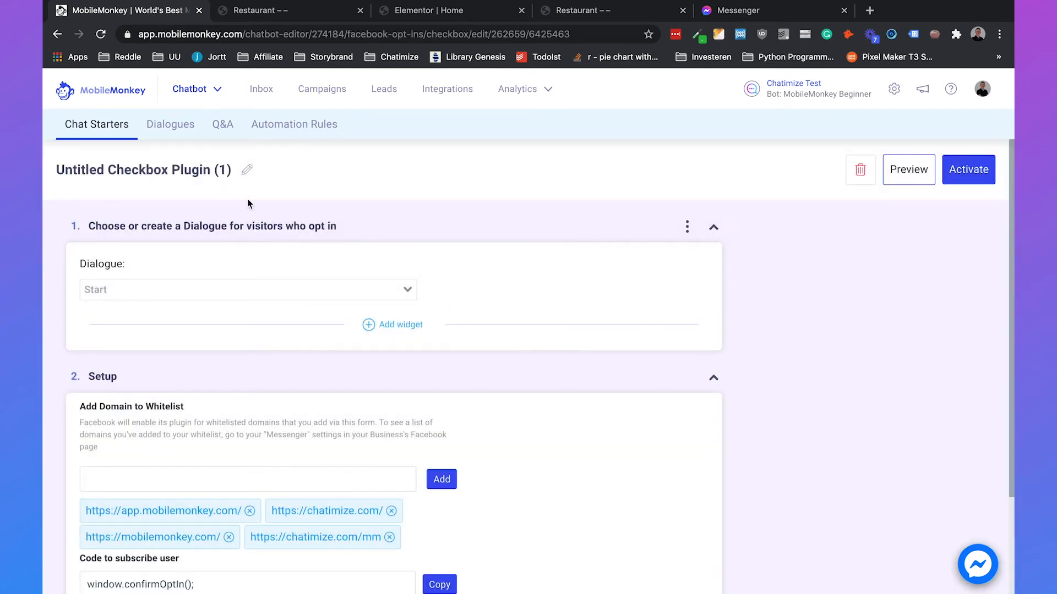
left_click(247, 170)
triple_click(246, 182)
type("C")
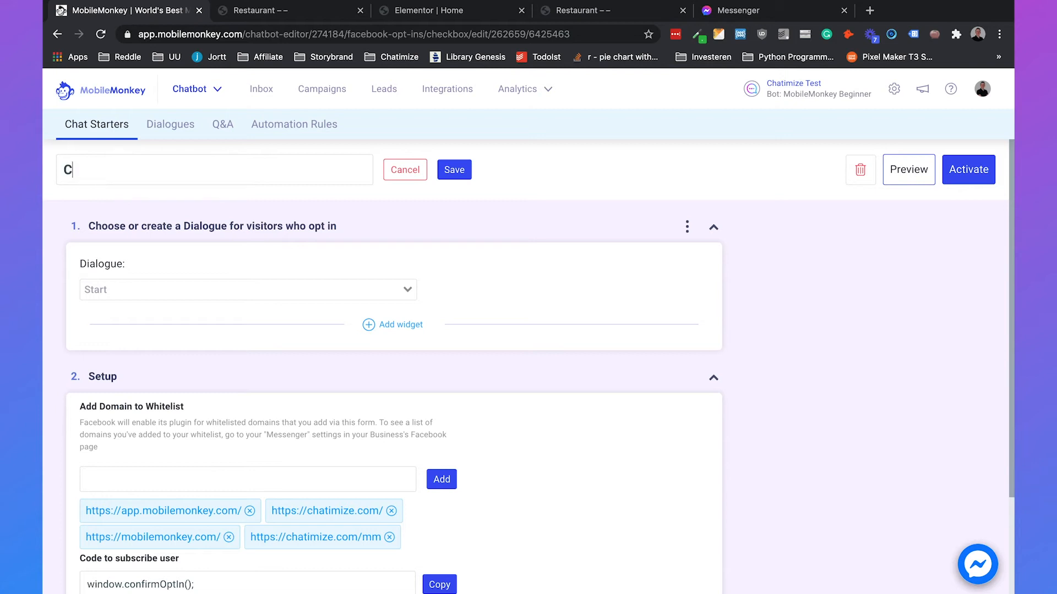
type("heckbox Plugi")
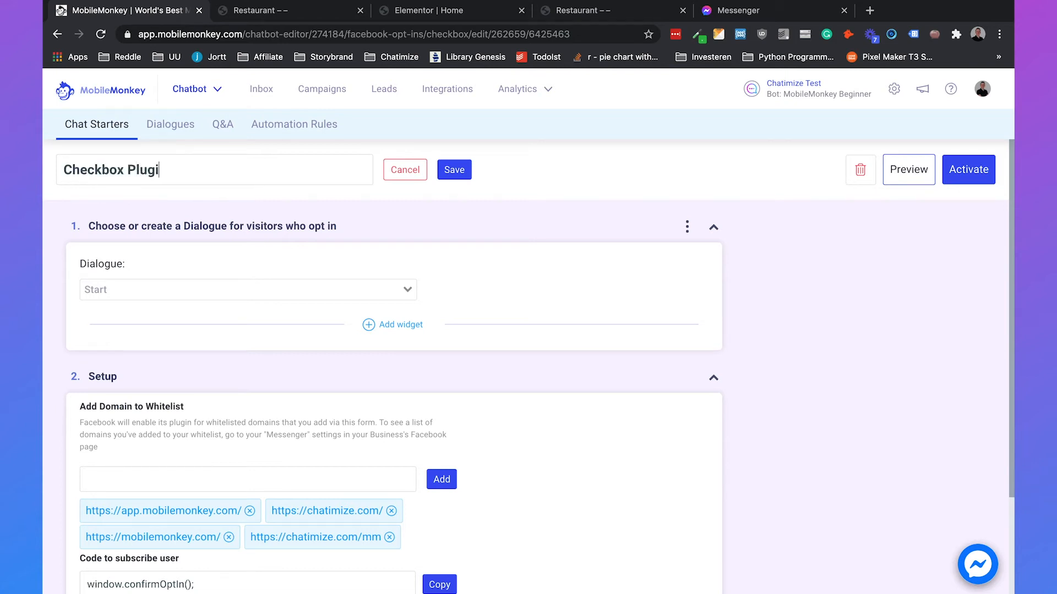
type("n - Reservation")
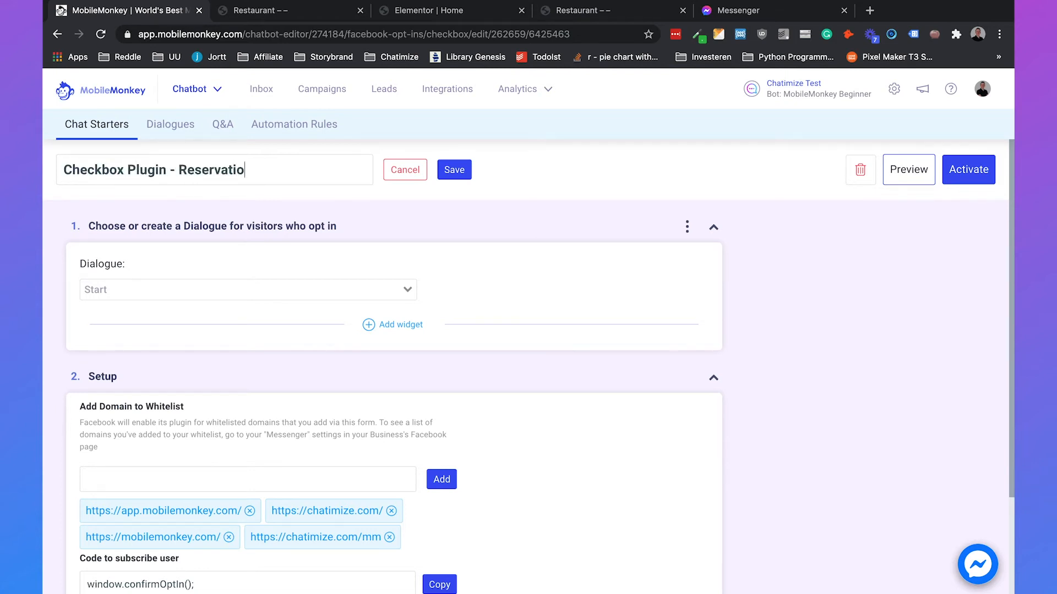
left_click(454, 170)
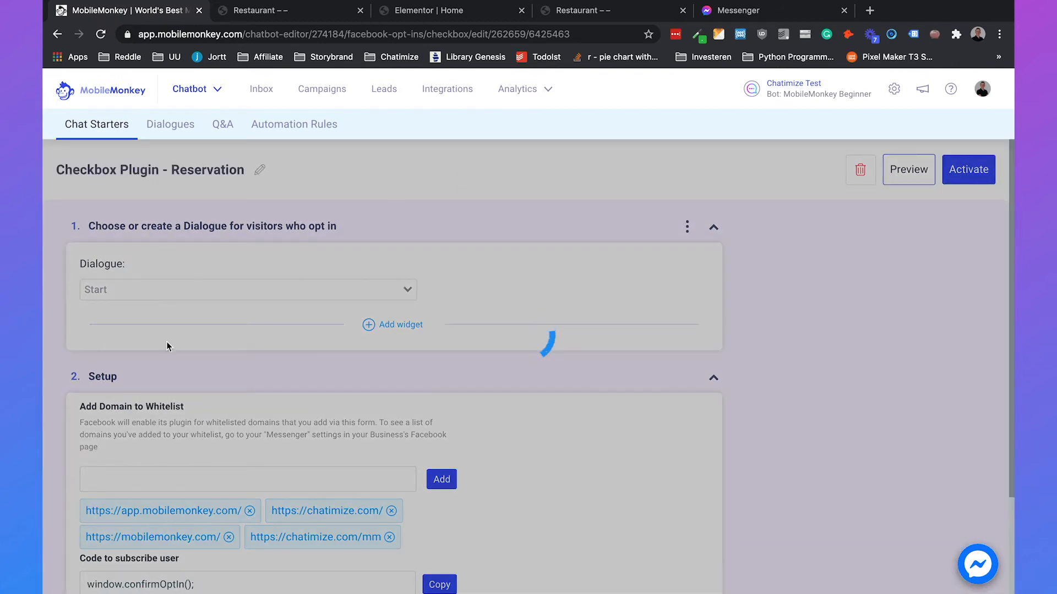
- Set the opt-in's dialogue to Make reservation
left_click(189, 292)
type("reser")
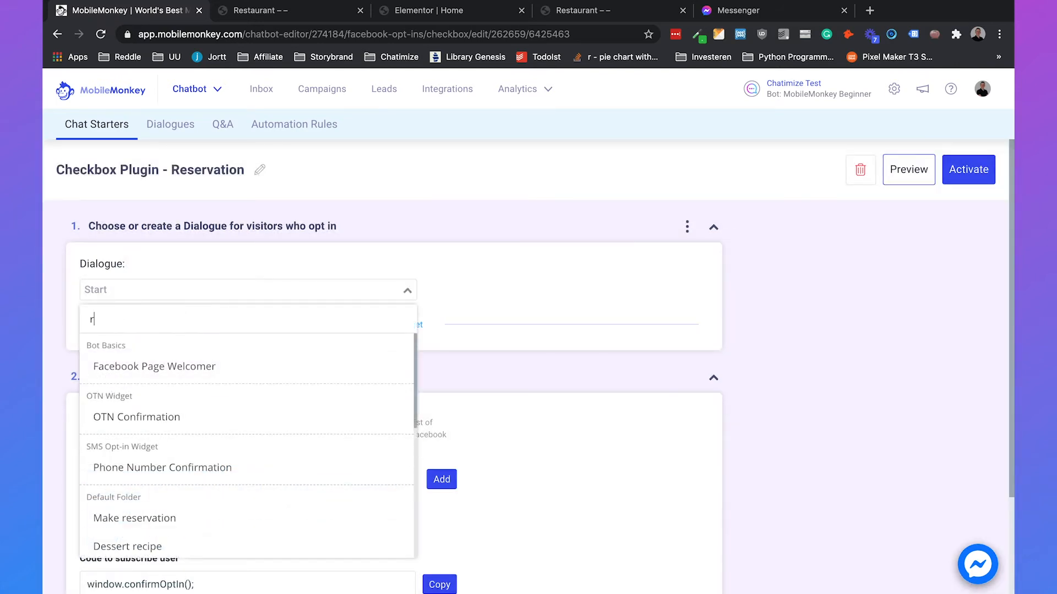
type("vation")
left_click(170, 366)
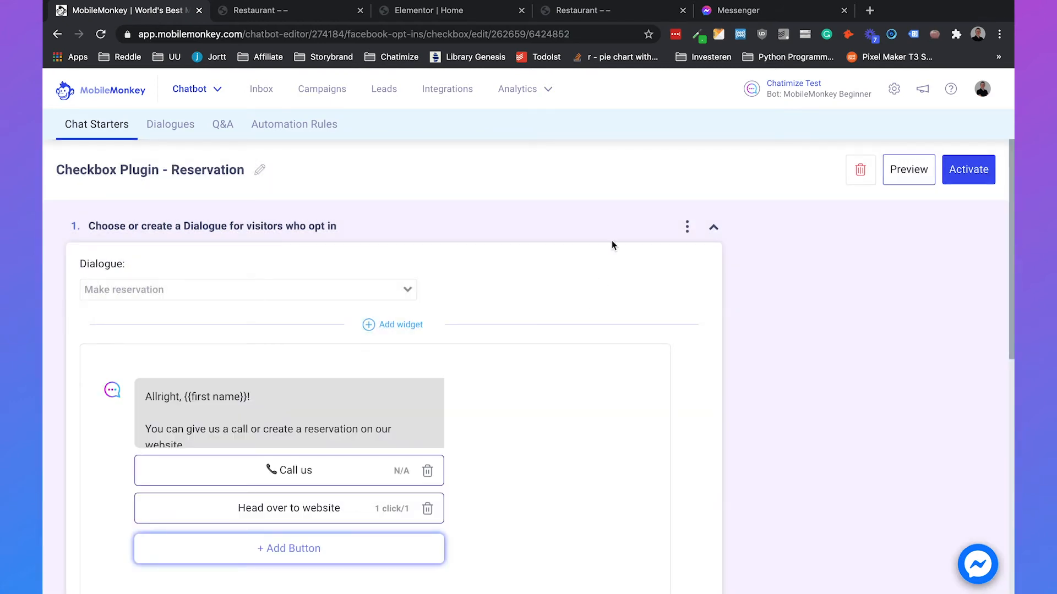
scroll(413, 444, "down", 5)
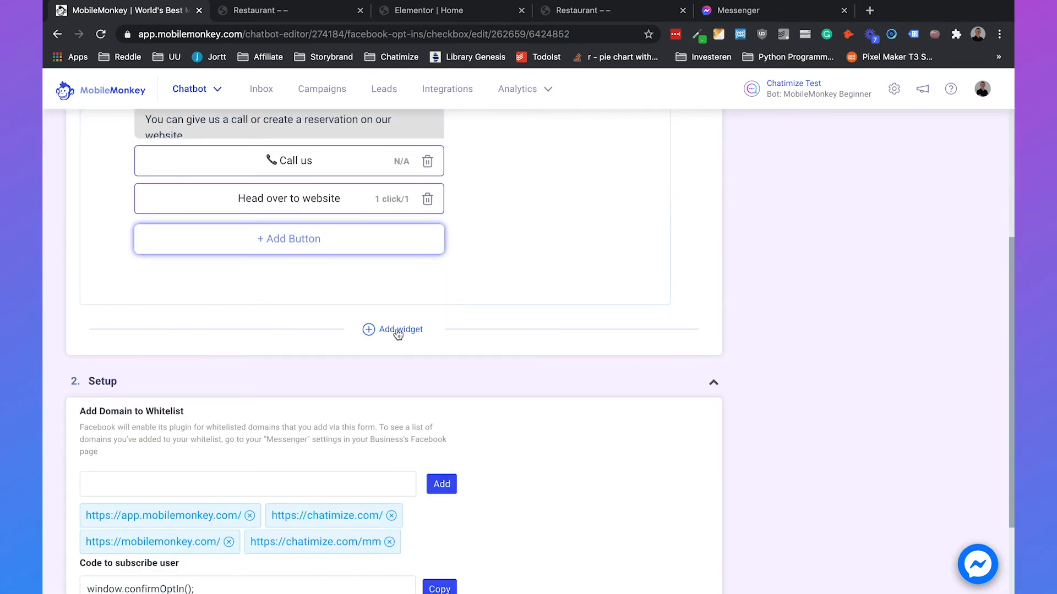
- Copy the checkbox plugin's embed script from Setup and return to the restaurant preview
scroll(586, 329, "down", 2)
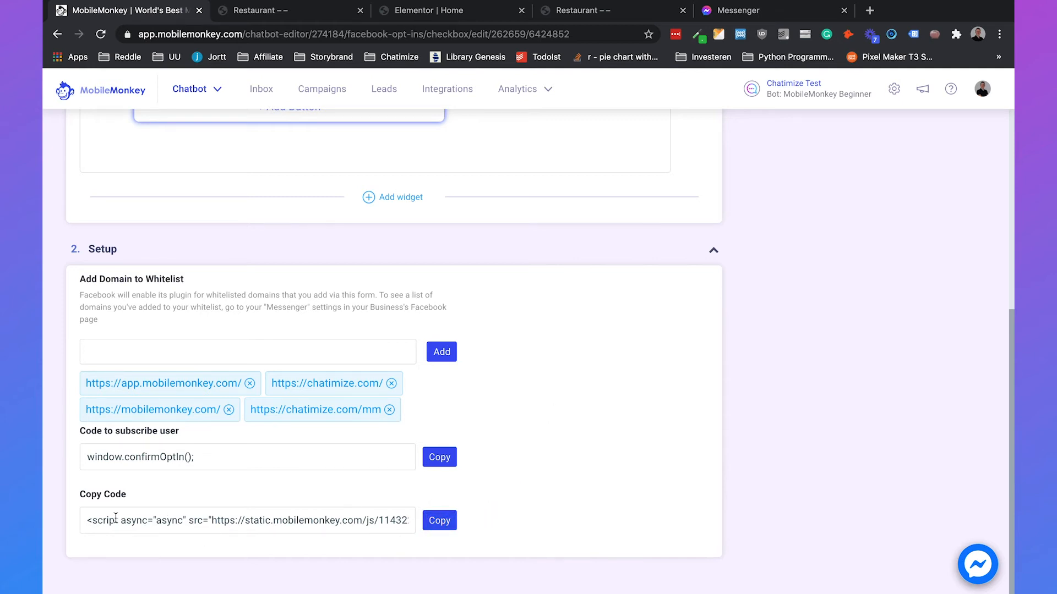
left_click_drag(106, 519, 550, 534)
left_click(312, 525)
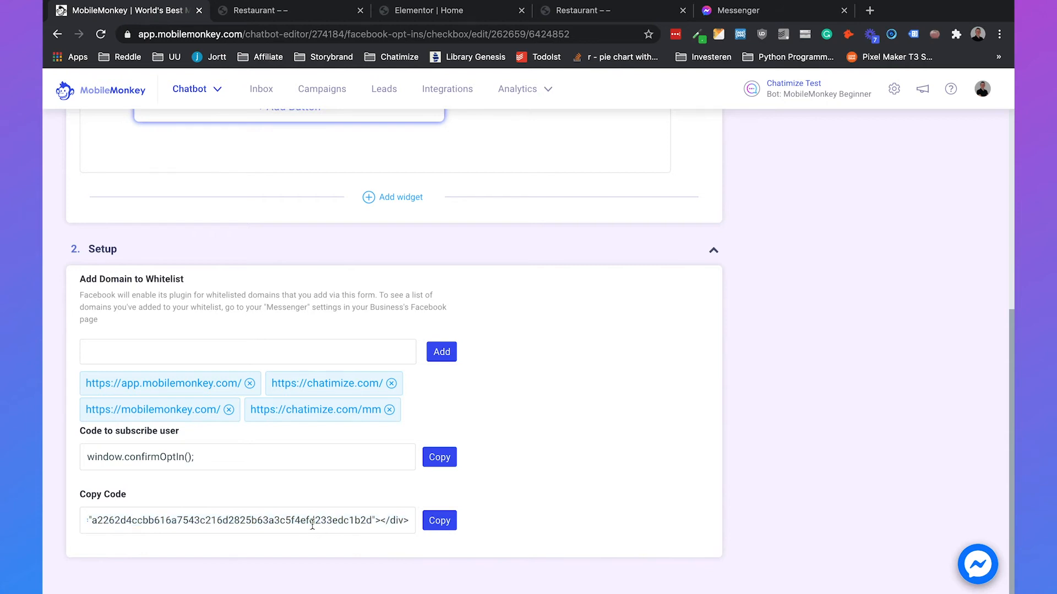
left_click(440, 520)
left_click(616, 12)
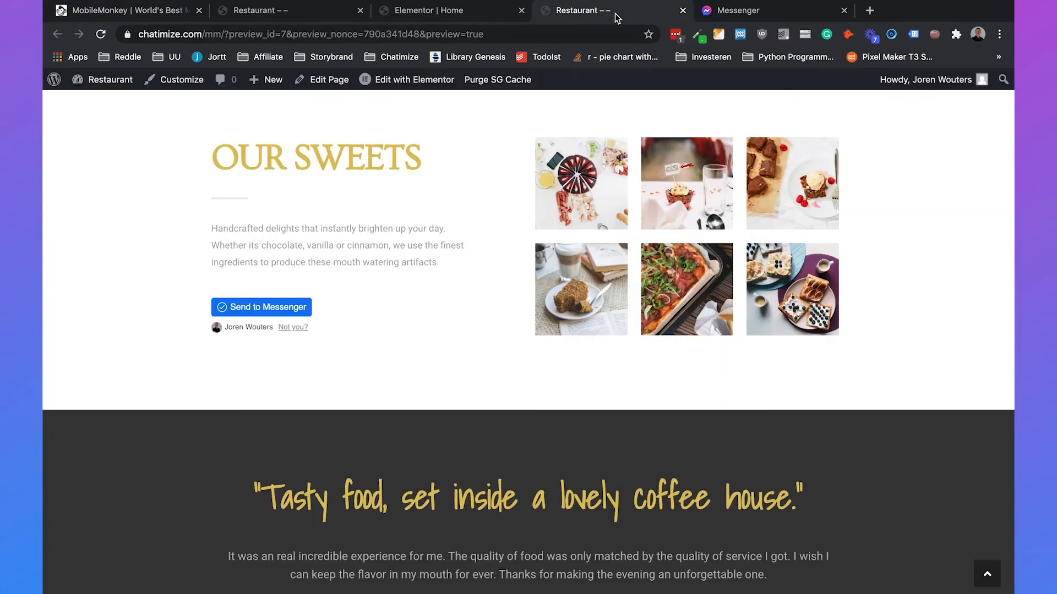
- In Elementor, open the Visit Us sign-up form's HTML widget for editing
left_click(430, 16)
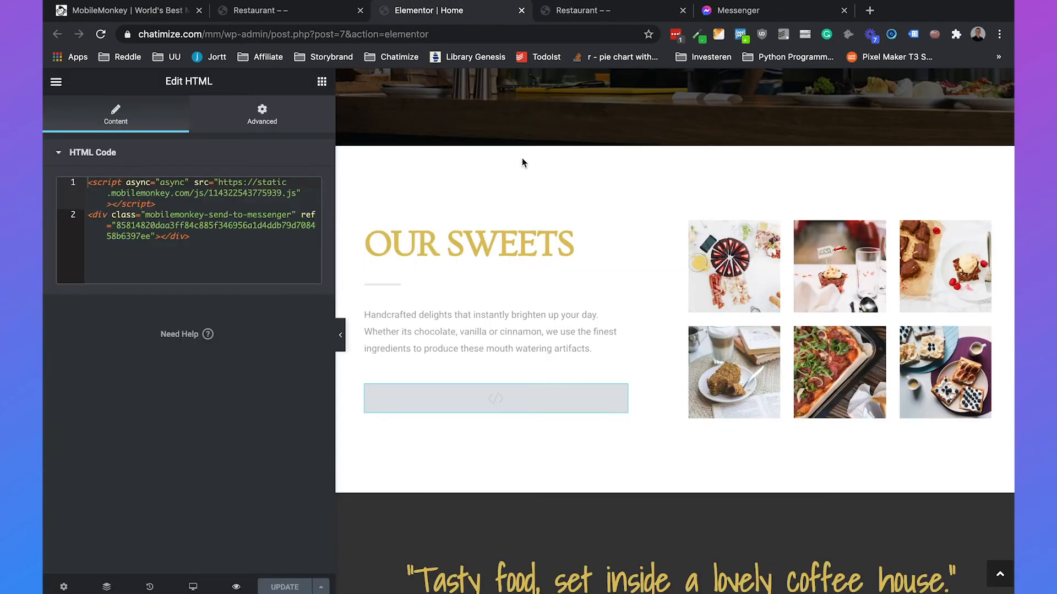
scroll(530, 170, "down", 8)
scroll(530, 170, "down", 15)
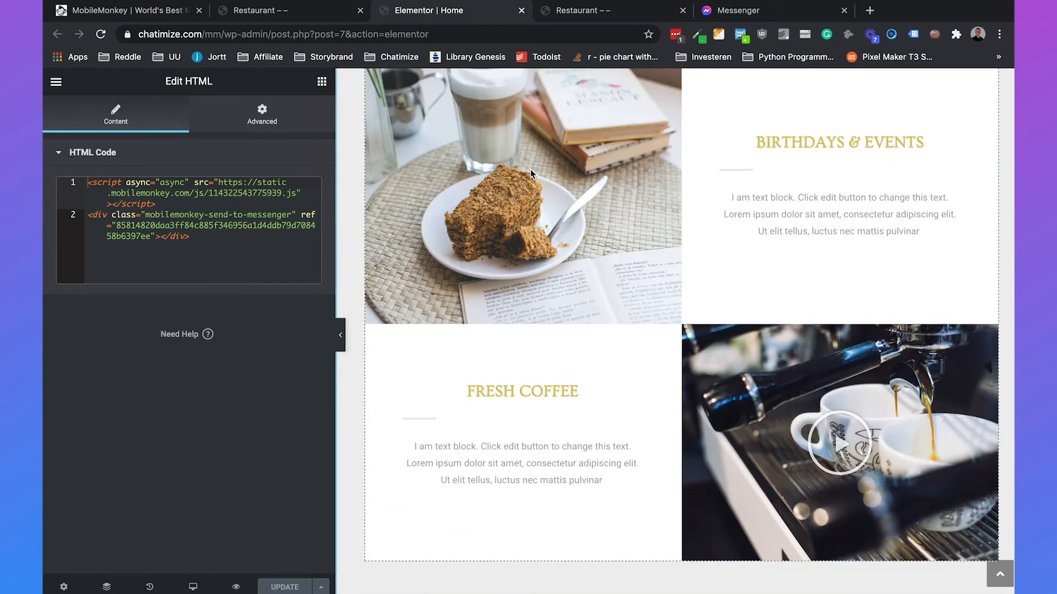
scroll(621, 339, "down", 10)
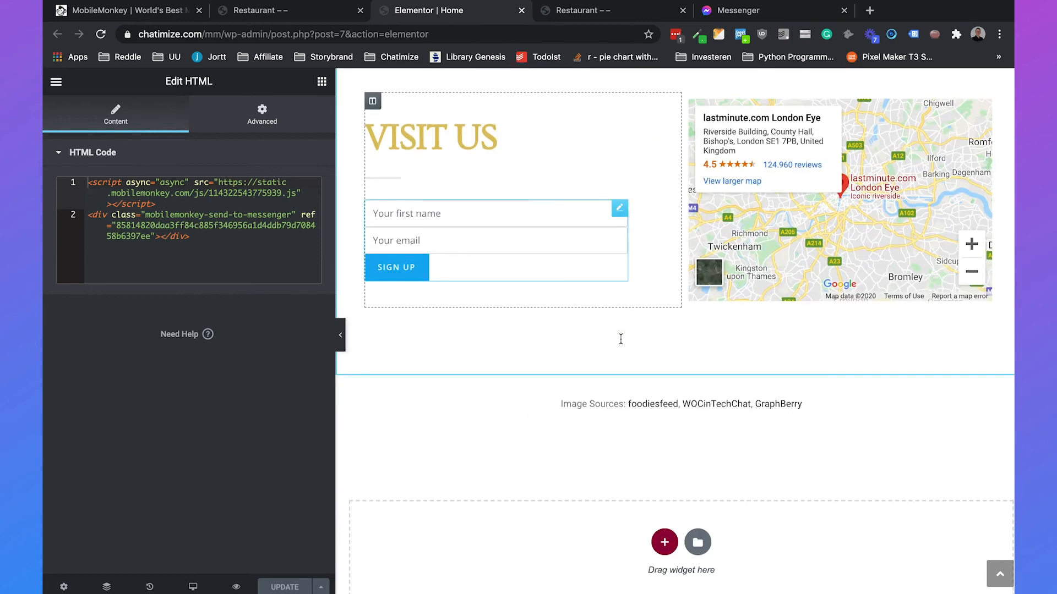
left_click(618, 211)
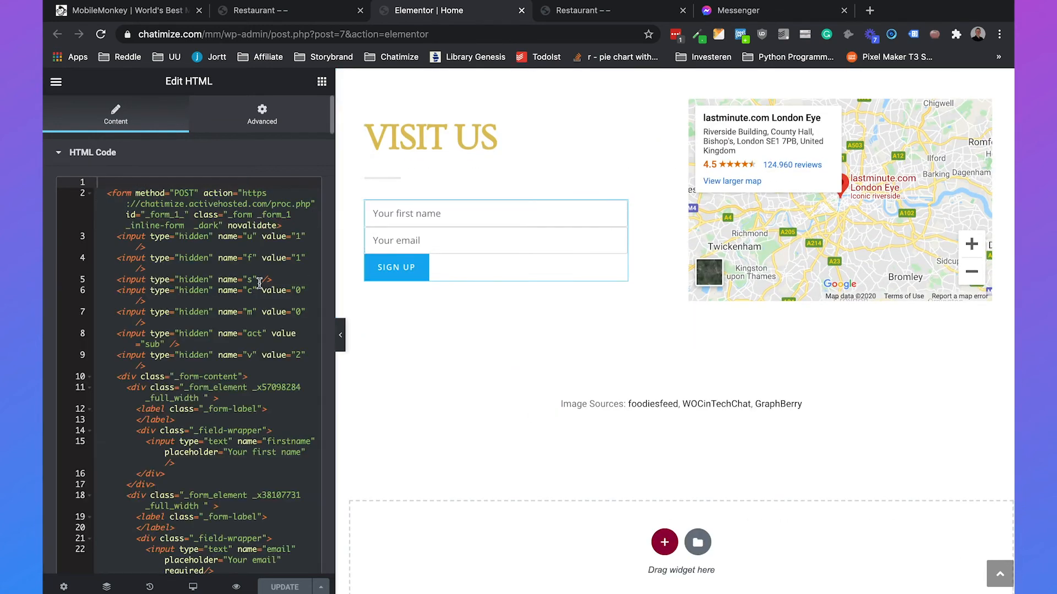
- Review the form code around the email input and its placeholder
scroll(259, 283, "down", 5)
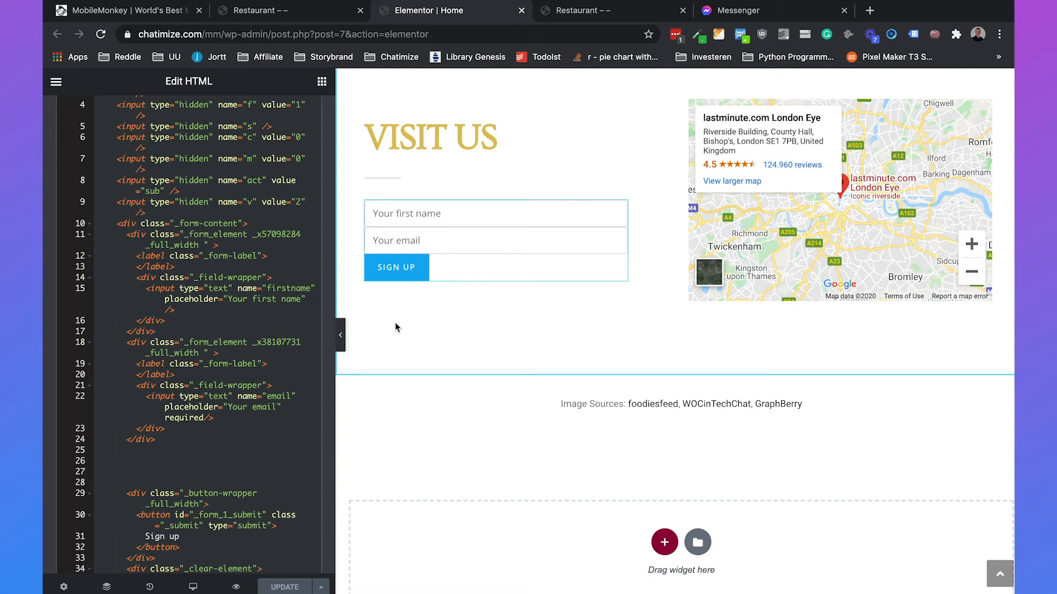
left_click(422, 242)
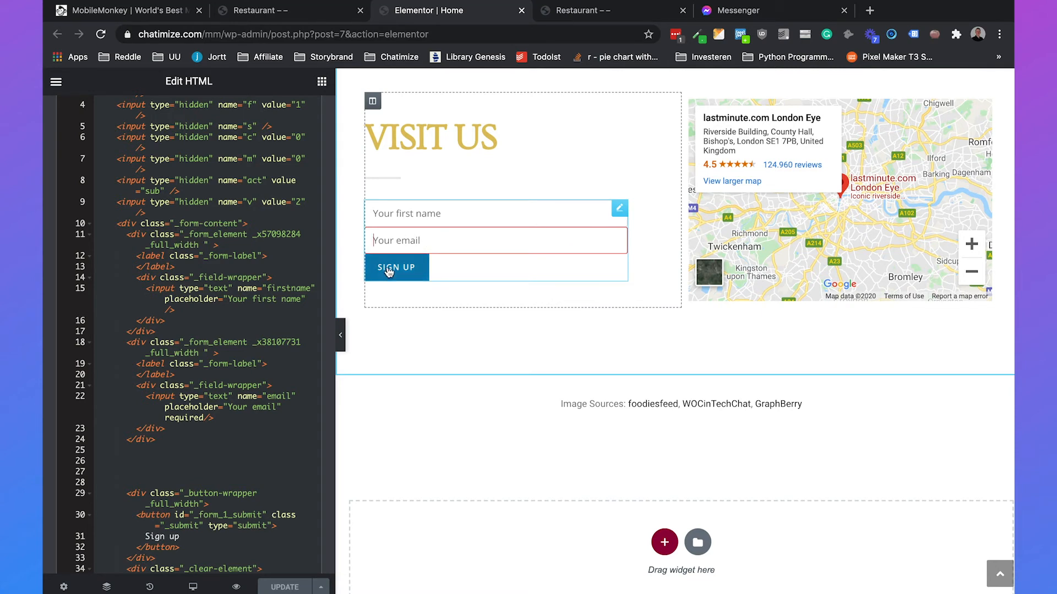
left_click(201, 438)
scroll(210, 380, "down", 2)
left_click(242, 364)
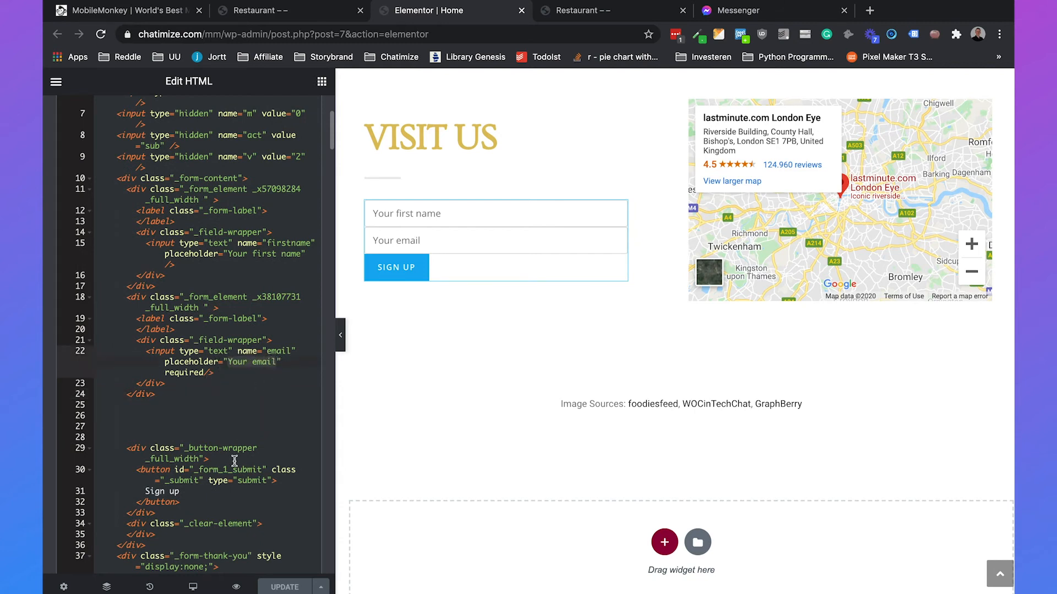
scroll(235, 460, "down", 2)
scroll(180, 418, "down", 1)
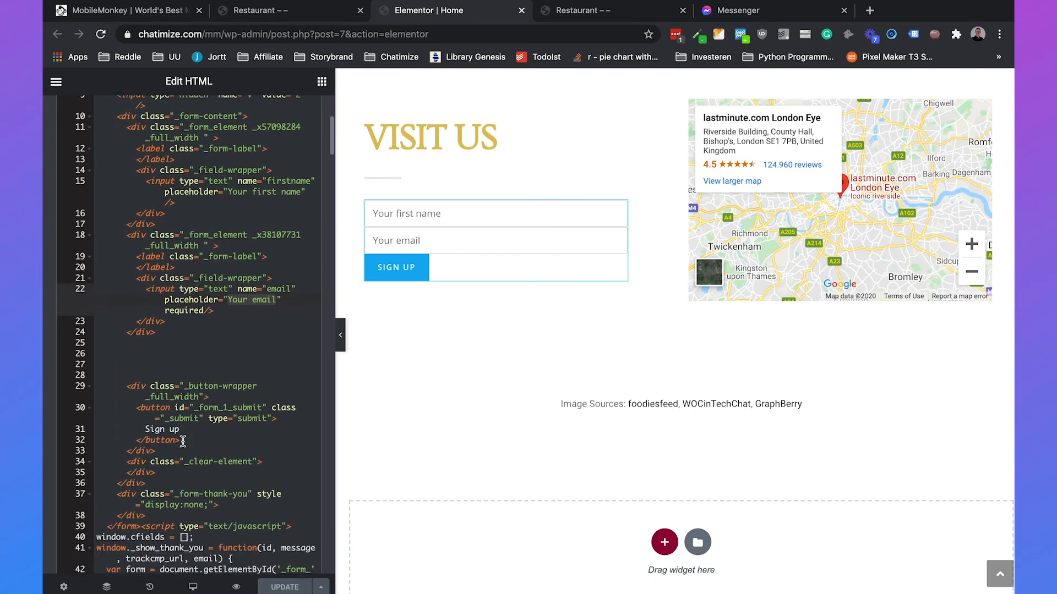
- Check the Sign up button markup and place the cursor on the blank line below the email field
left_click(171, 427)
left_click_drag(181, 438, 137, 407)
left_click(137, 407)
left_click_drag(144, 287, 230, 311)
left_click(230, 311)
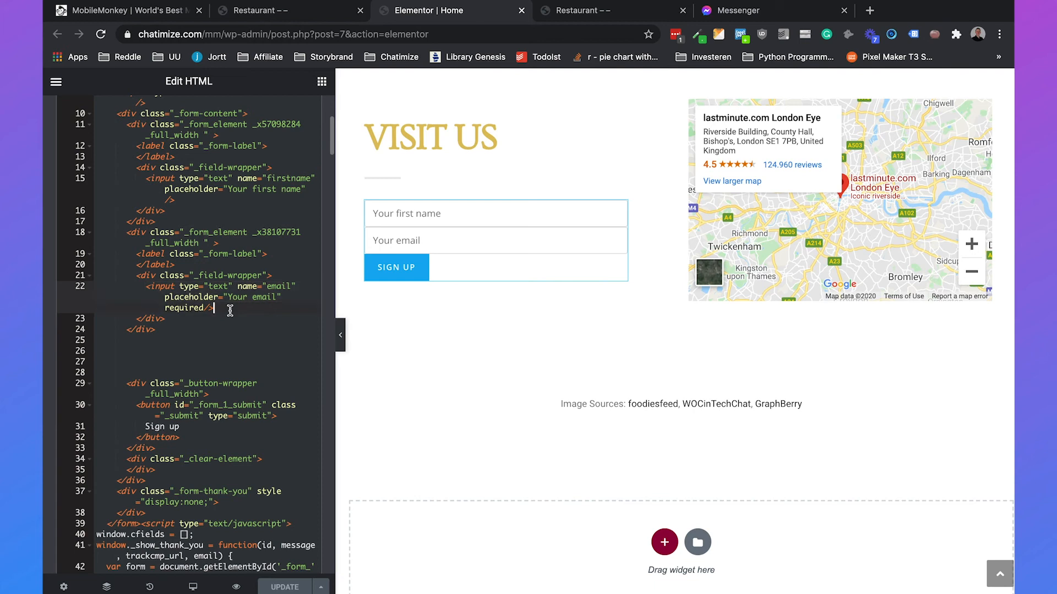
left_click(214, 350)
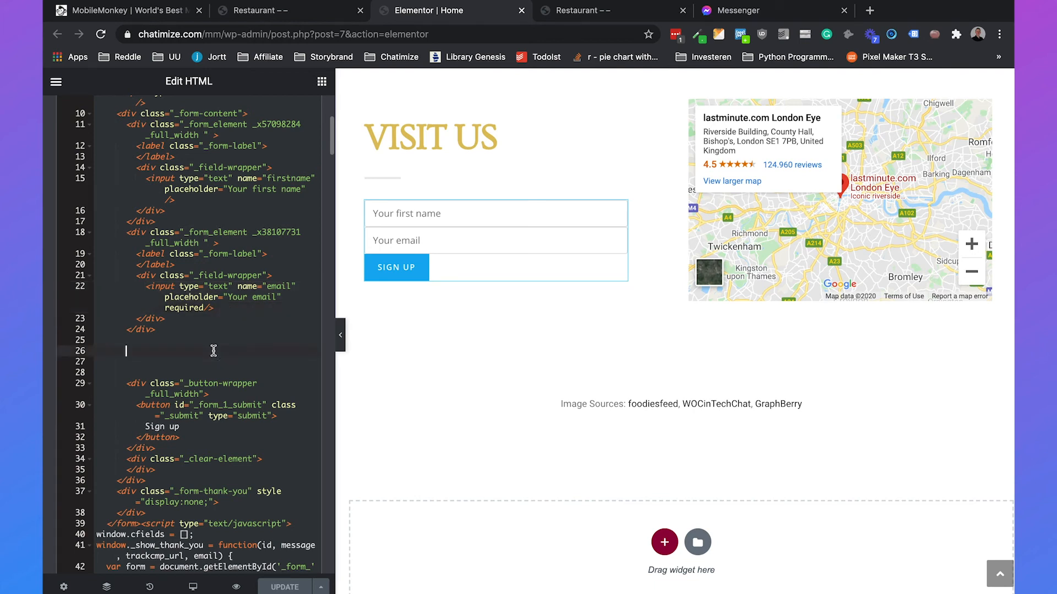
- Paste the checkbox embed code below the email field, then copy the window.confirmOptIn() code from MobileMonkey
key("super+v")
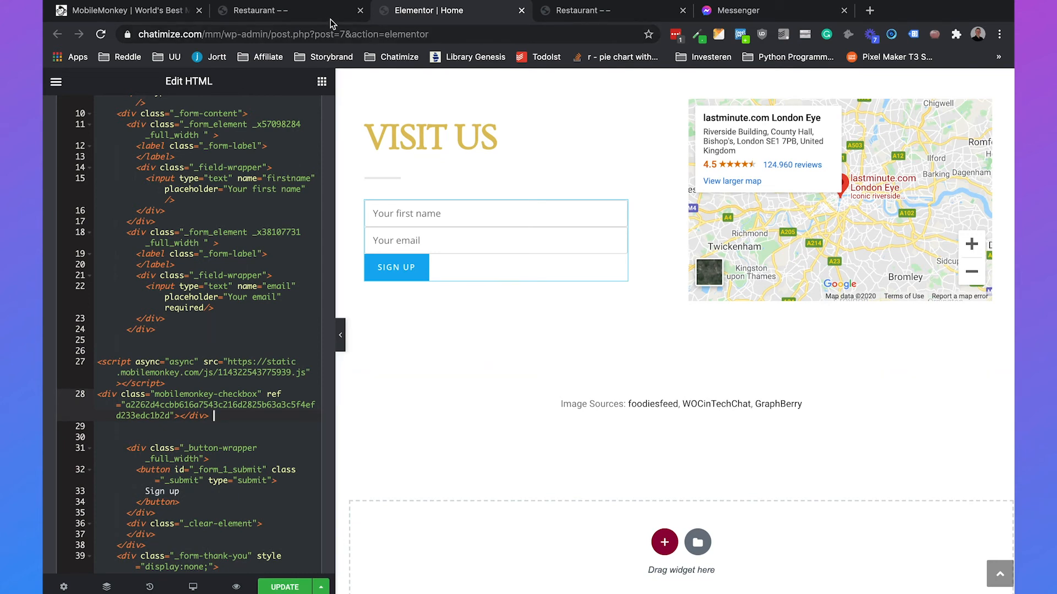
left_click(180, 12)
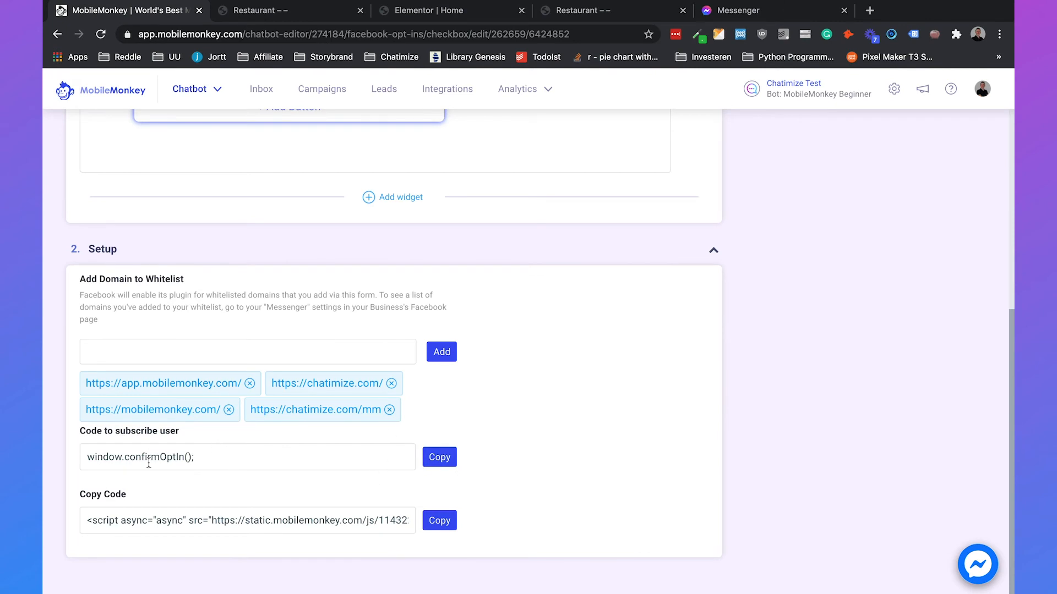
left_click(439, 458)
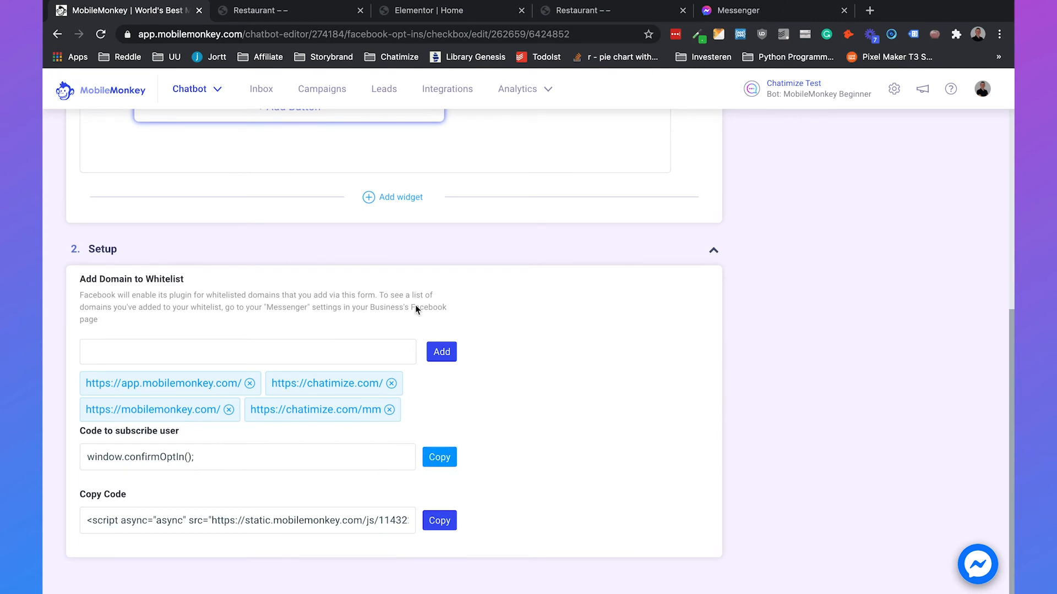
mouse_move(422, 11)
left_click(420, 41)
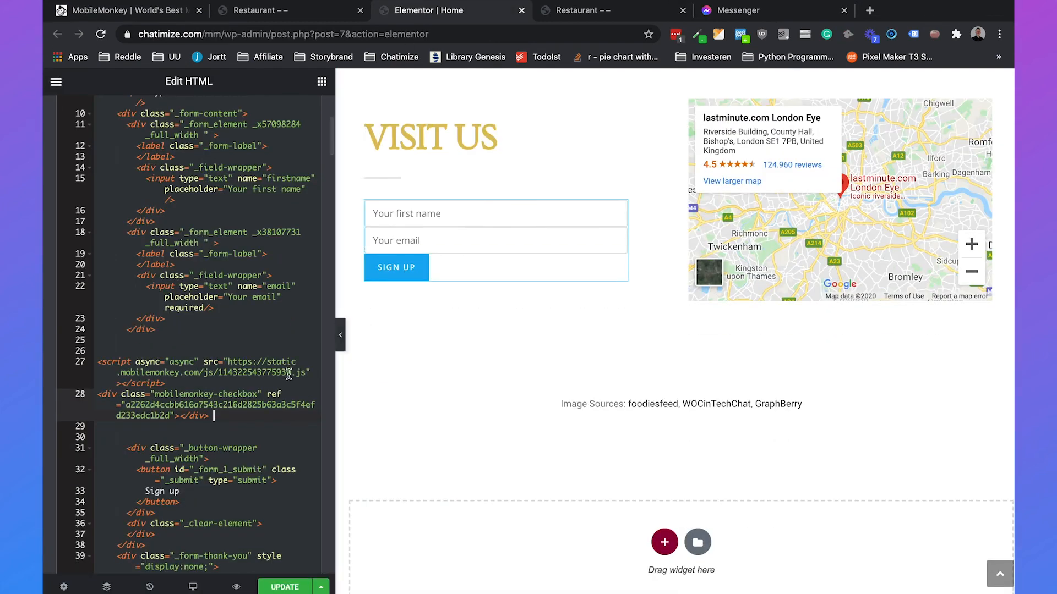
- Add onclick="window.confirmOptIn();" to the Sign up button tag and update the page
scroll(289, 374, "down", 2)
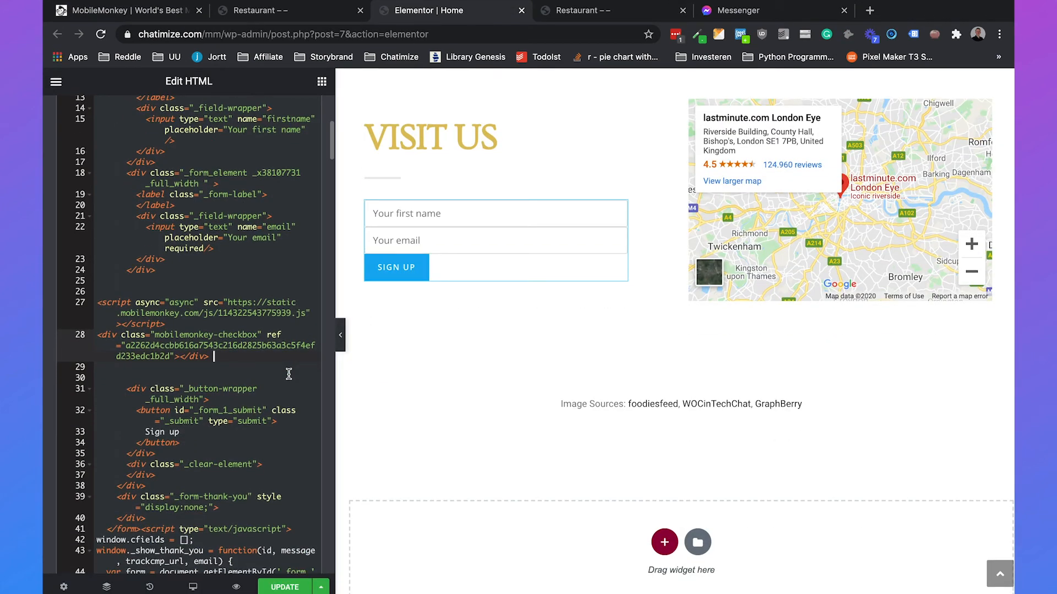
left_click_drag(137, 411, 162, 411)
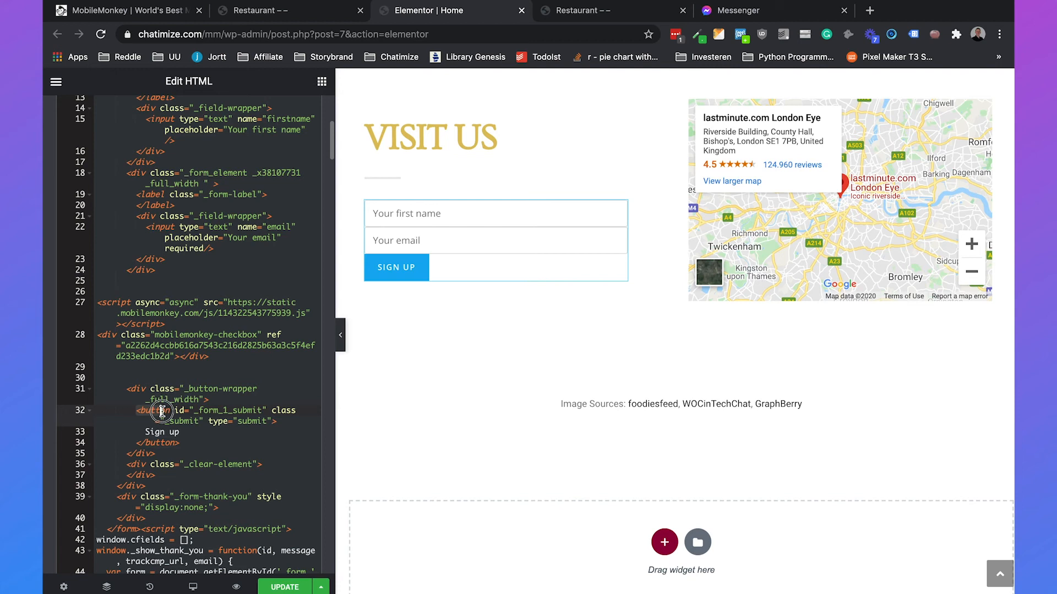
left_click(272, 421)
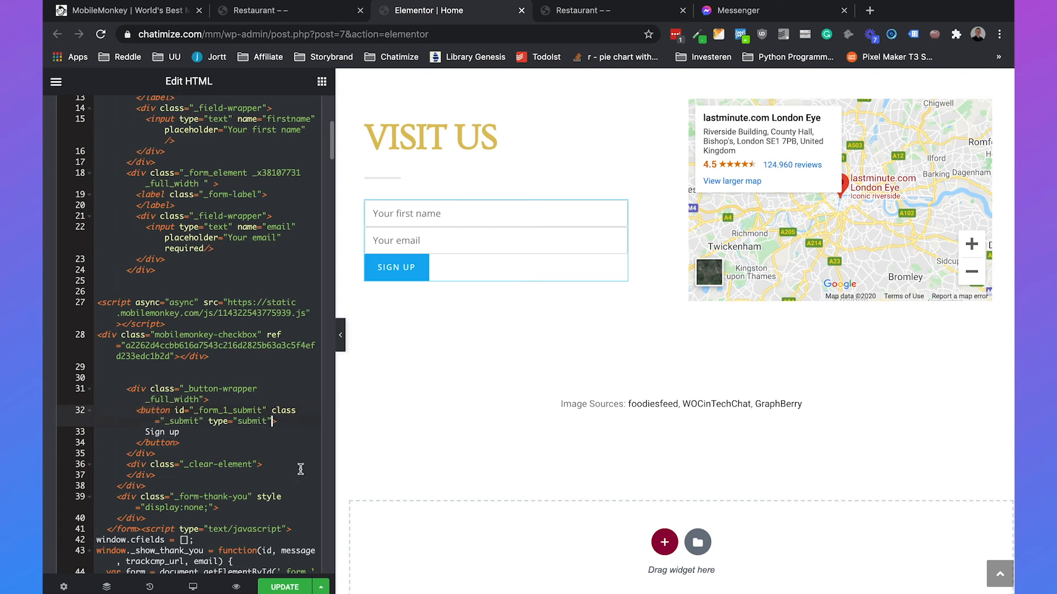
key("Return")
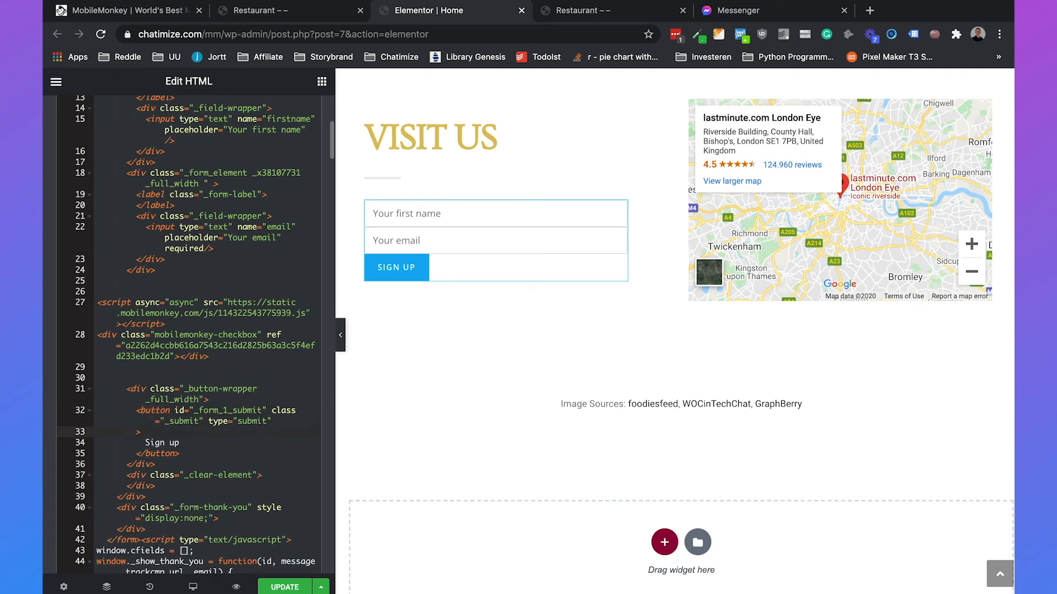
type("onclick")
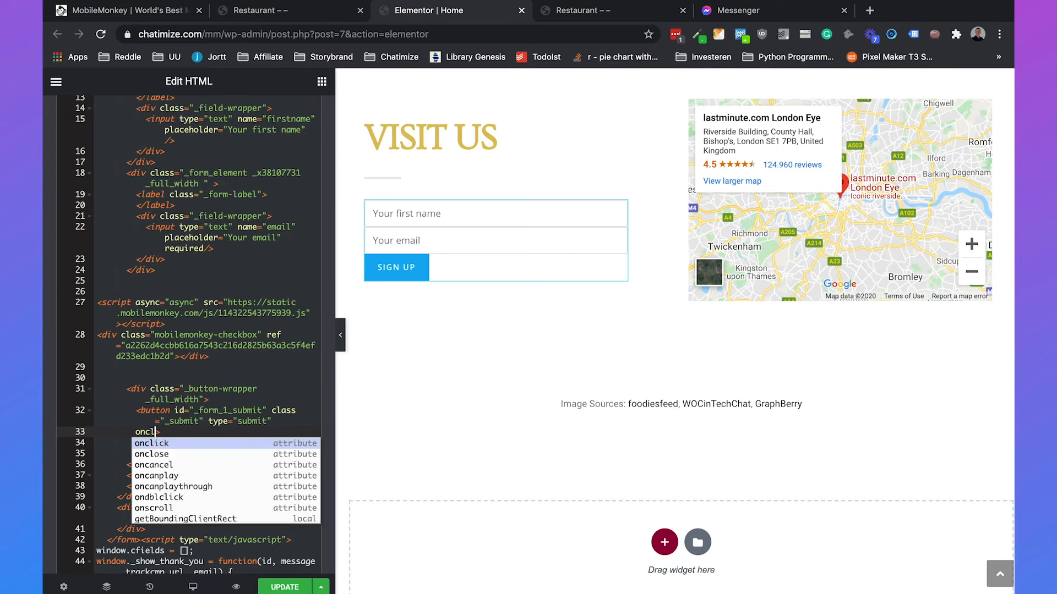
type("=")
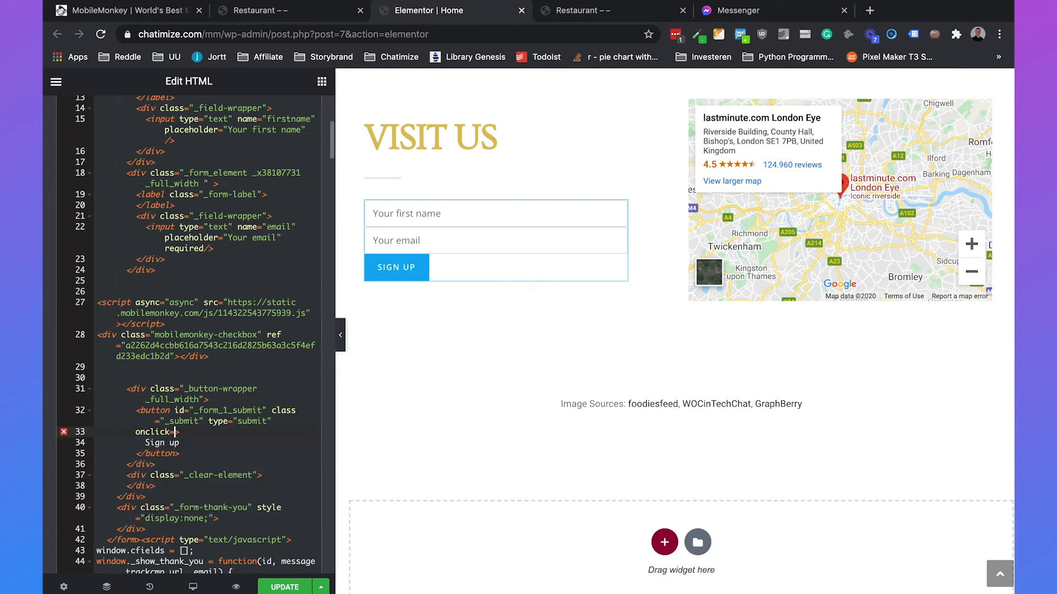
type("\"")
key("ctrl+v")
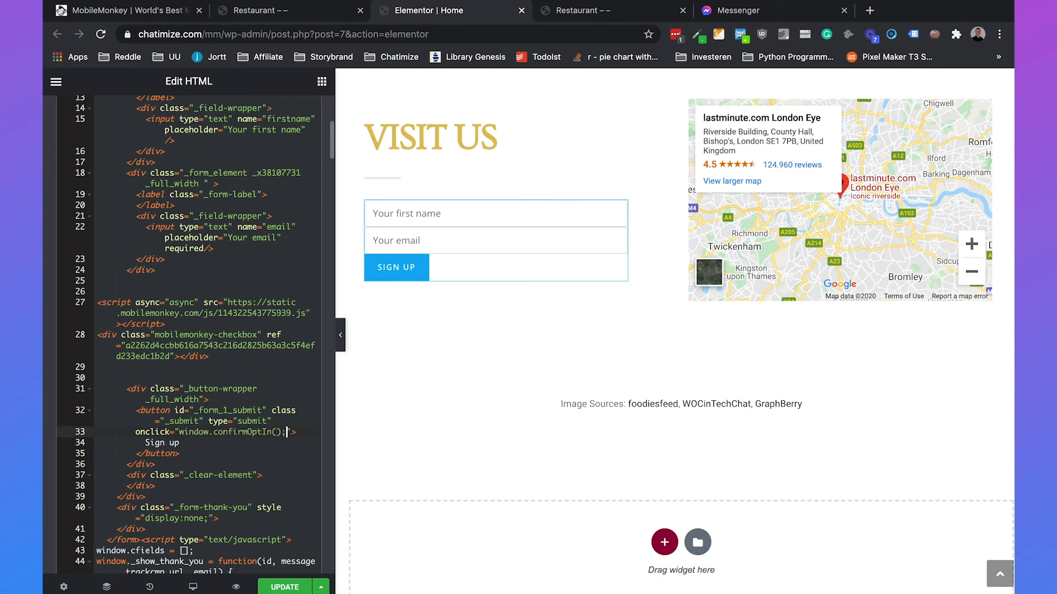
left_click(284, 587)
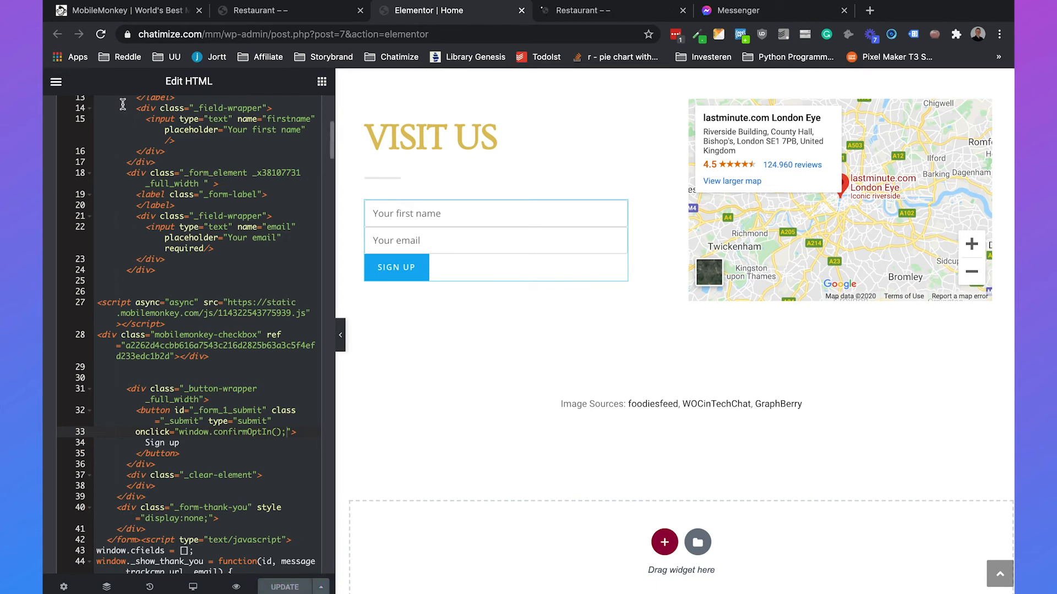
left_click(103, 10)
- Activate the Checkbox Plugin - Reservation opt-in and bring up the restaurant preview's Visit Us form
scroll(815, 291, "up", 10)
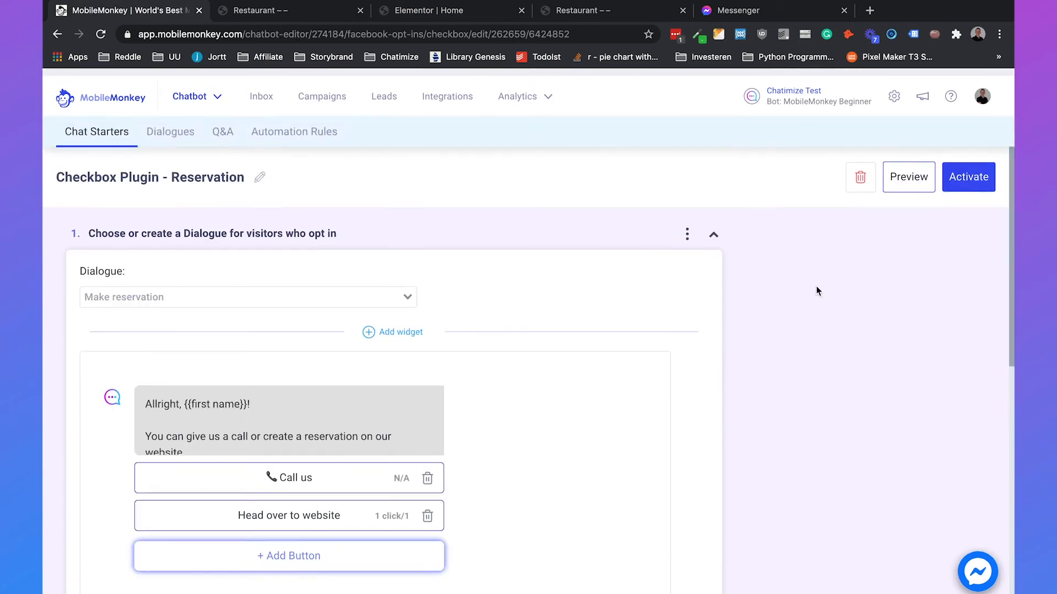
left_click(964, 173)
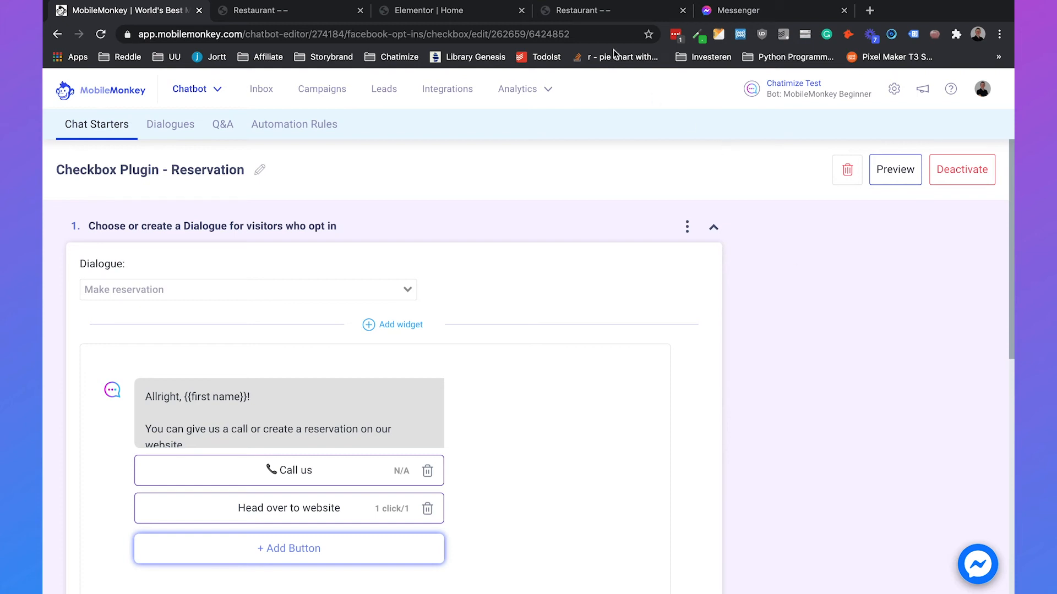
left_click(599, 15)
scroll(627, 382, "down", 20)
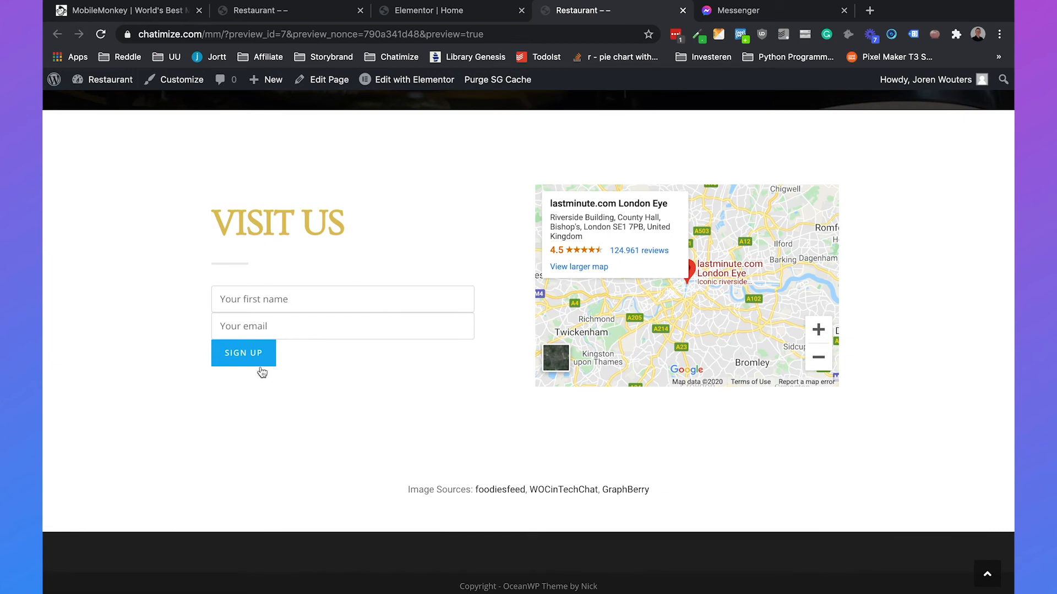
- Reload the preview and submit the Visit Us form with a first name, e-mail address and Send to Messenger ticked
key("super+r")
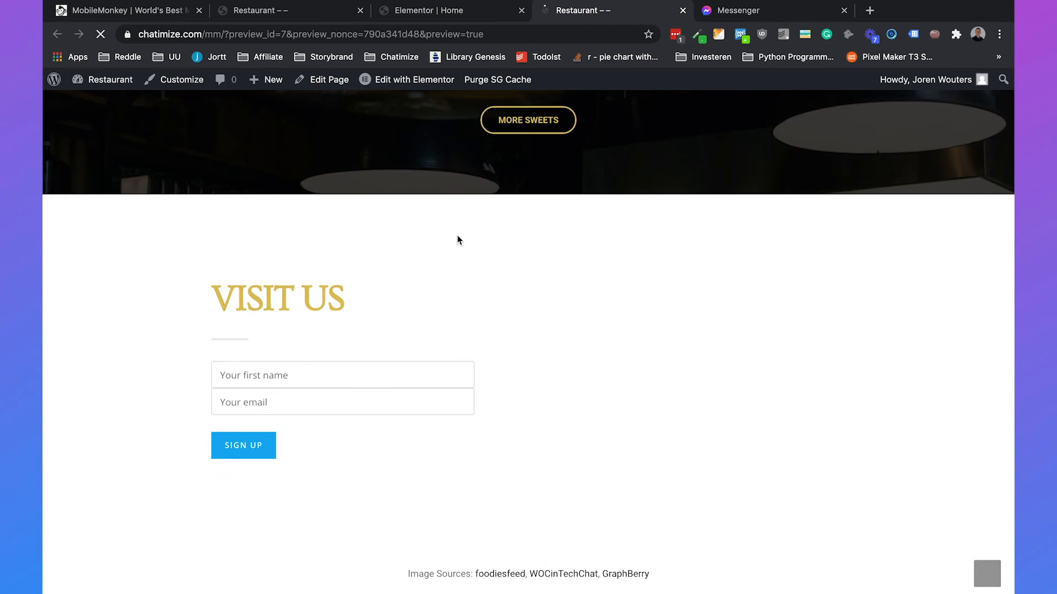
left_click(272, 357)
type("Joren")
key("Tab")
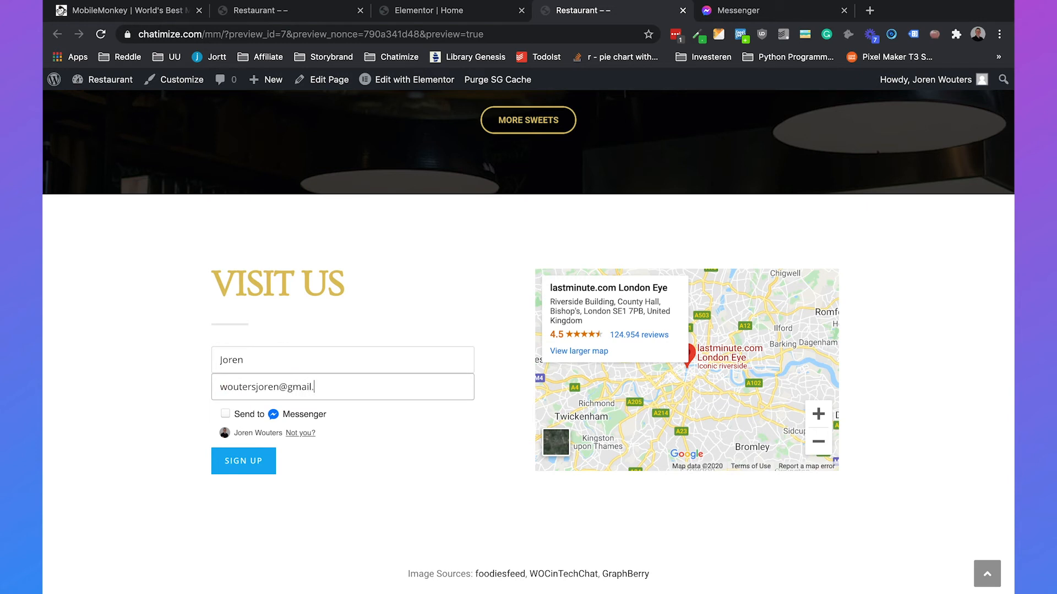
left_click(225, 414)
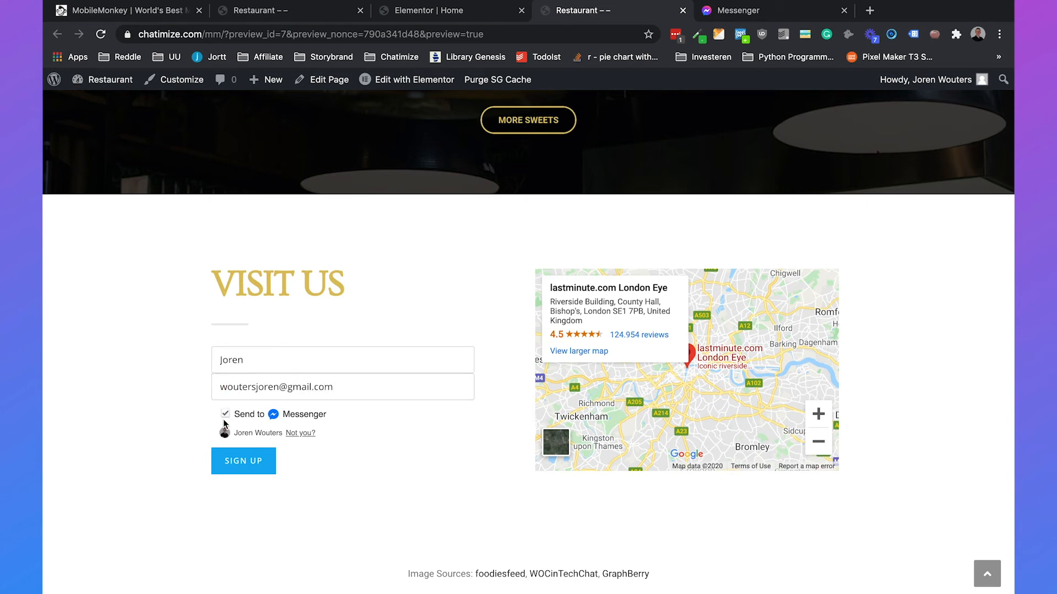
left_click(233, 471)
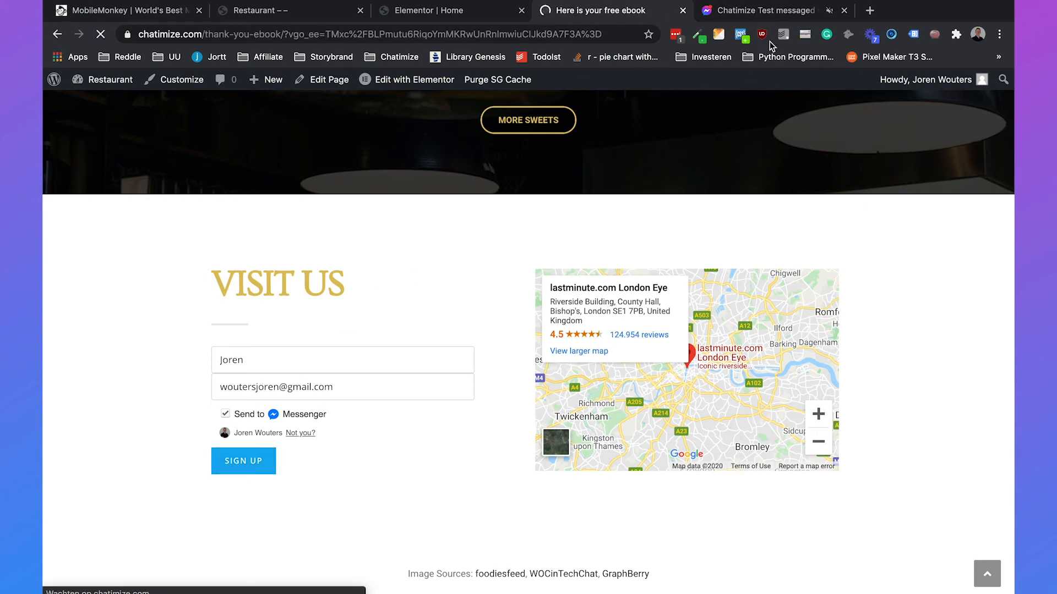
left_click(770, 11)
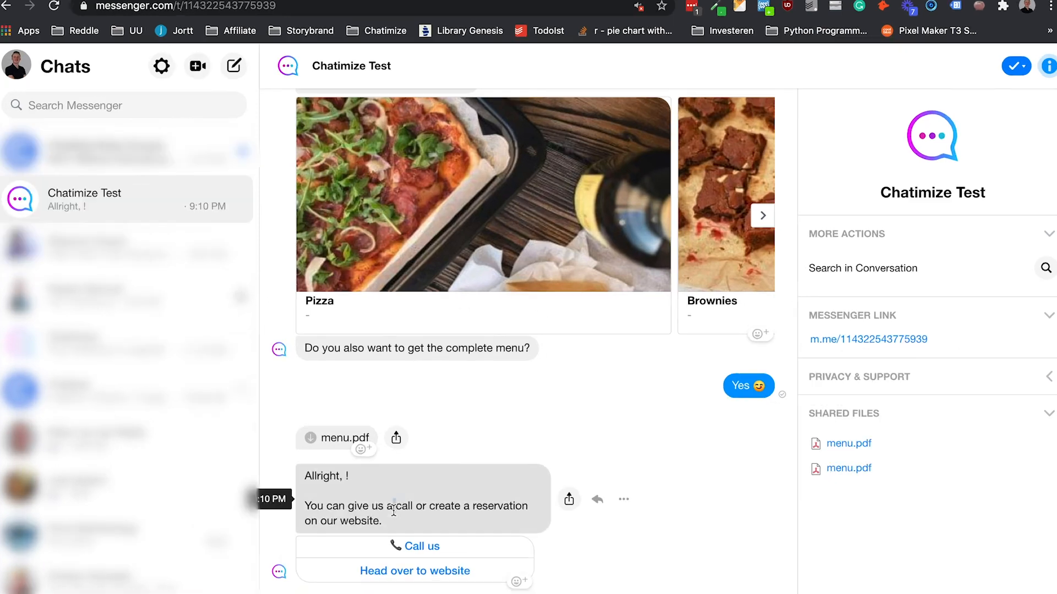
- Check the bot's reservation reply with Call us and website buttons, then return to MobileMonkey
triple_click(408, 488)
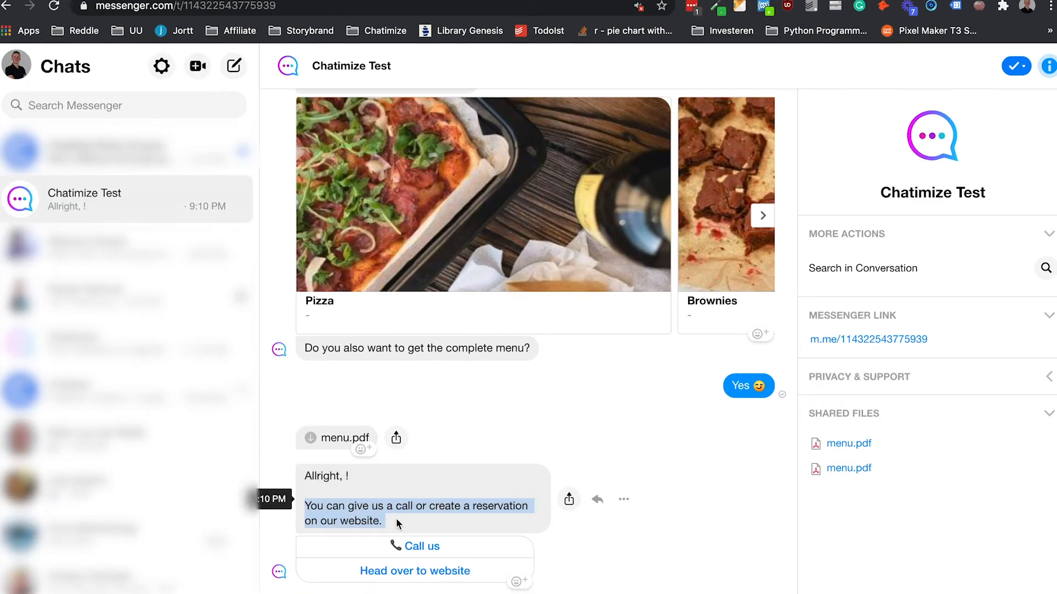
left_click(411, 499)
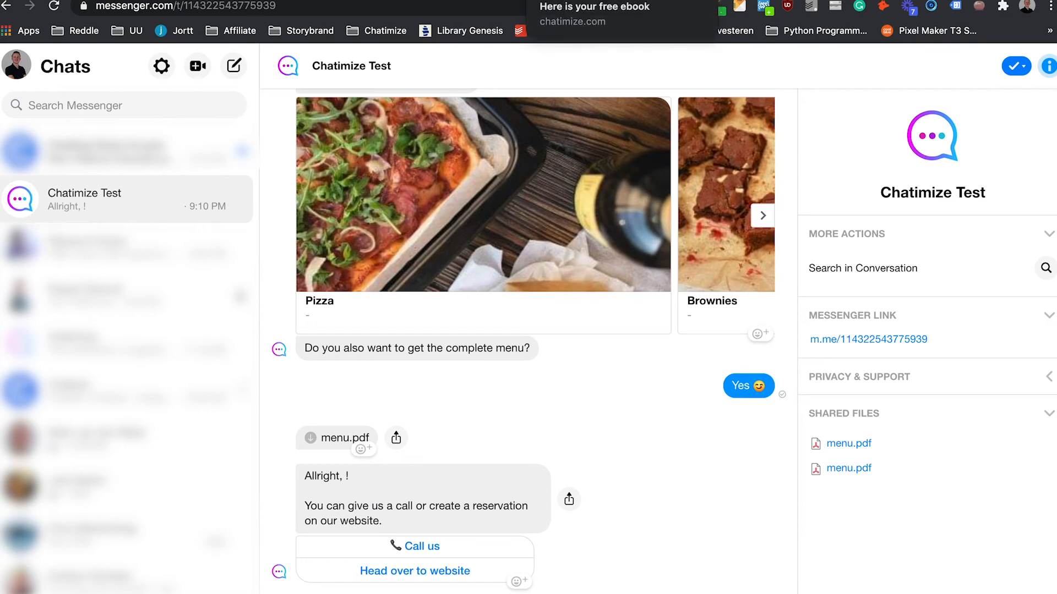
left_click(98, 0)
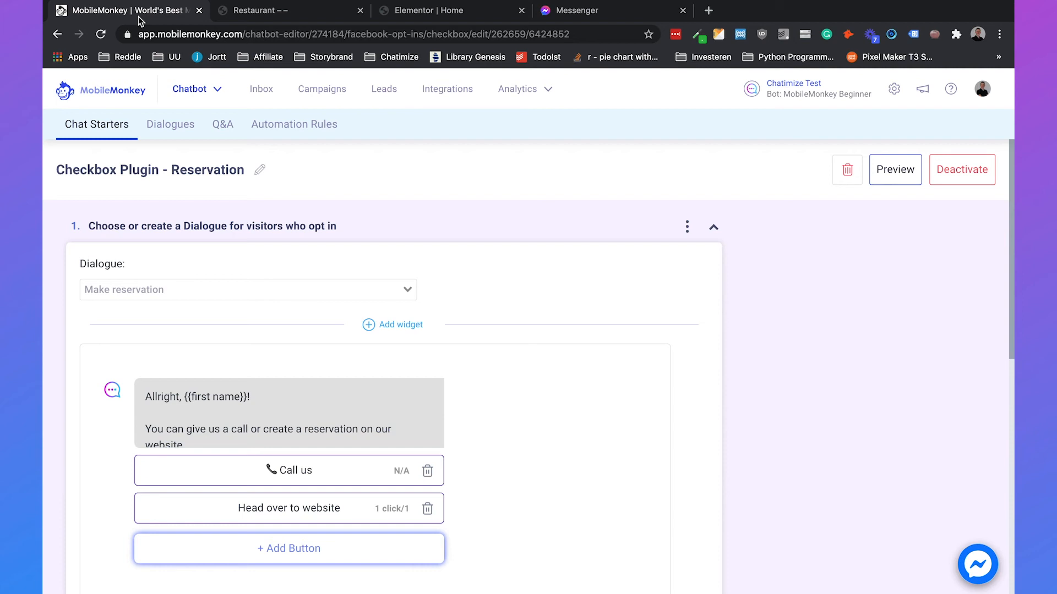
- Create a new Share Link chat starter pointing at the Menu dialogue
left_click(188, 89)
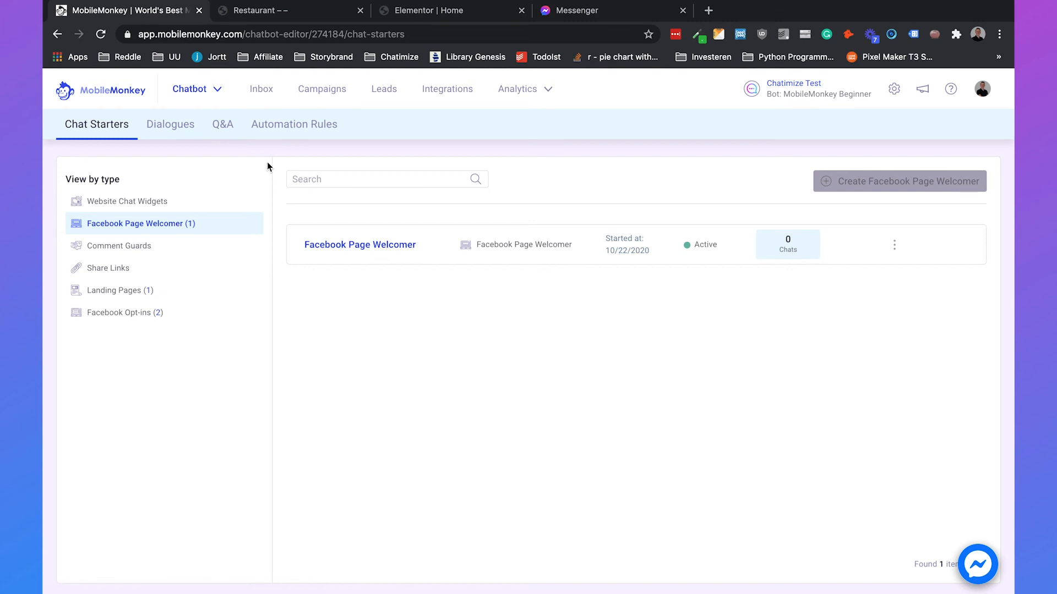
left_click(182, 267)
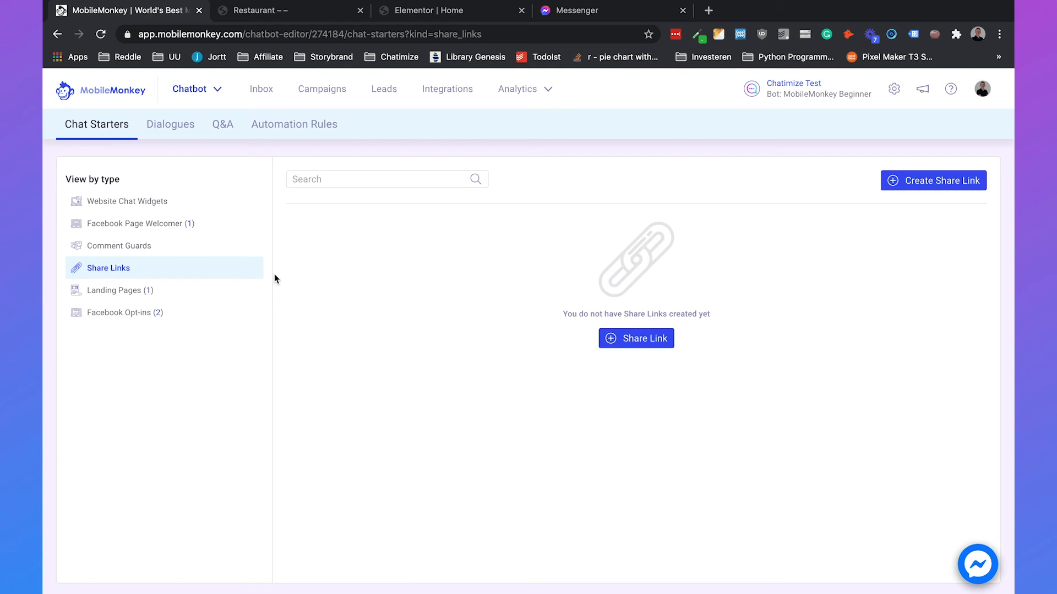
left_click(614, 351)
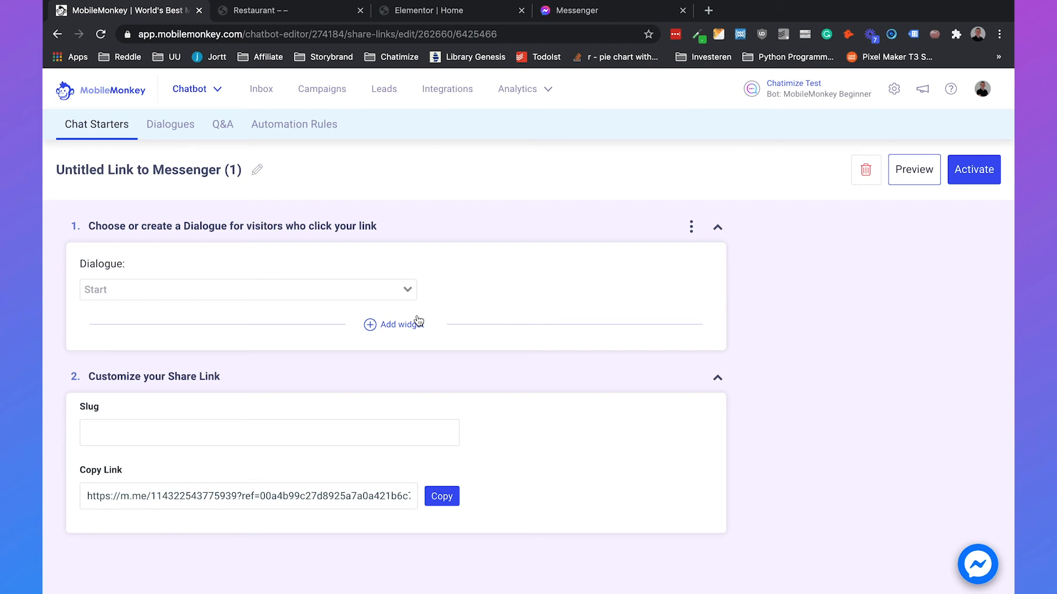
left_click(290, 293)
left_click(209, 317)
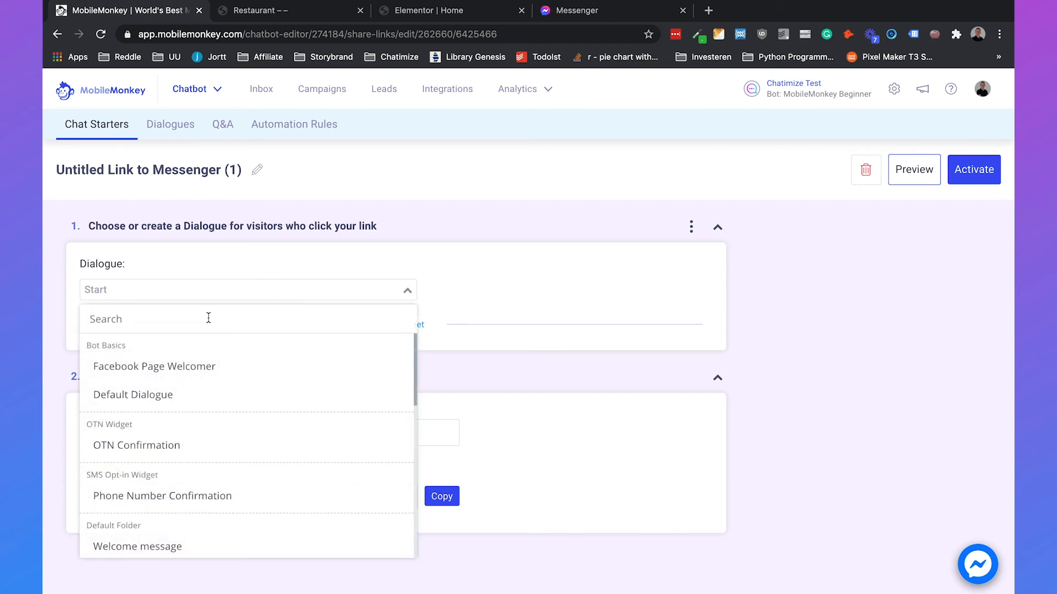
type("menu")
left_click(160, 366)
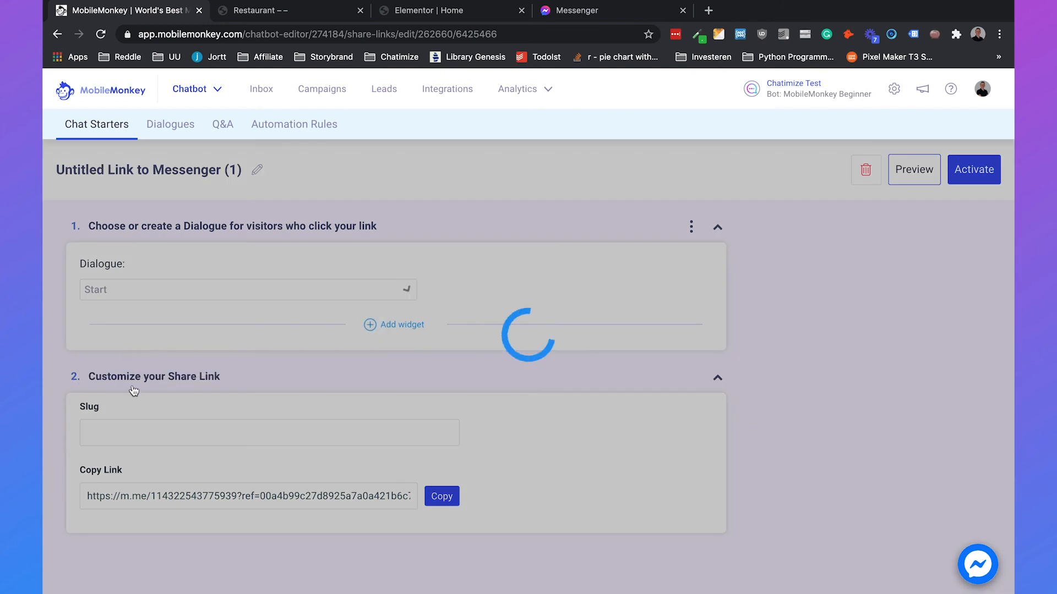
- Give the link the slug 'menu' and copy the resulting ref=menu link
scroll(133, 432, "down", 3)
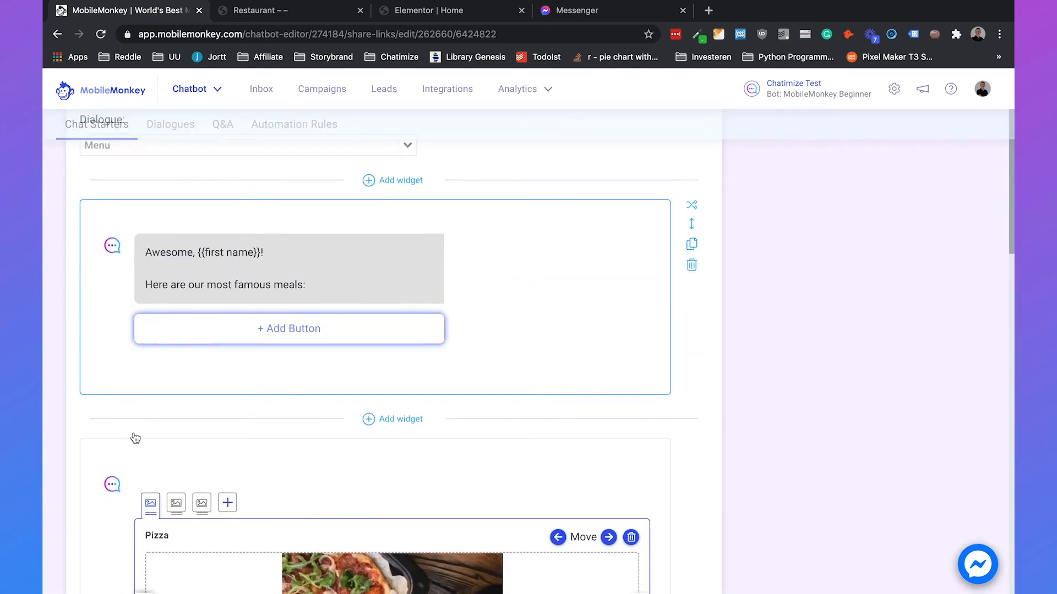
left_click(132, 454)
type("menu")
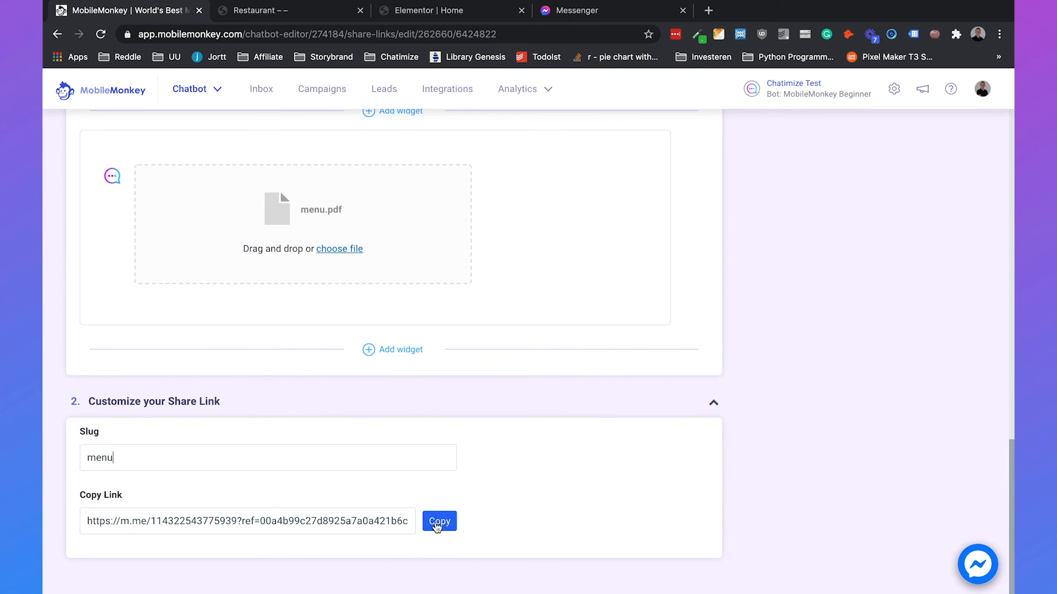
left_click(507, 488)
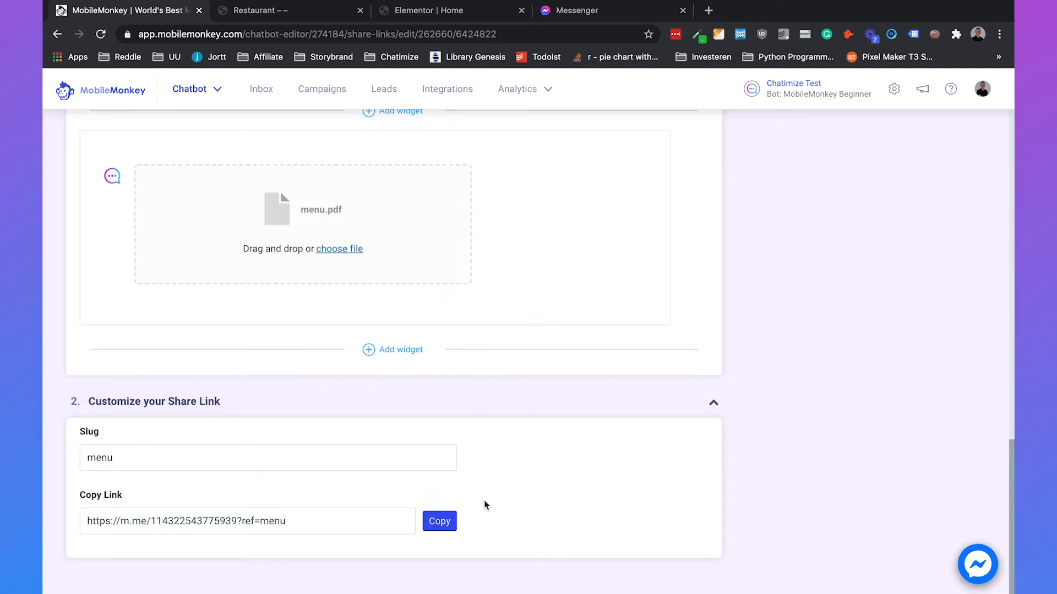
left_click(447, 523)
left_click(448, 523)
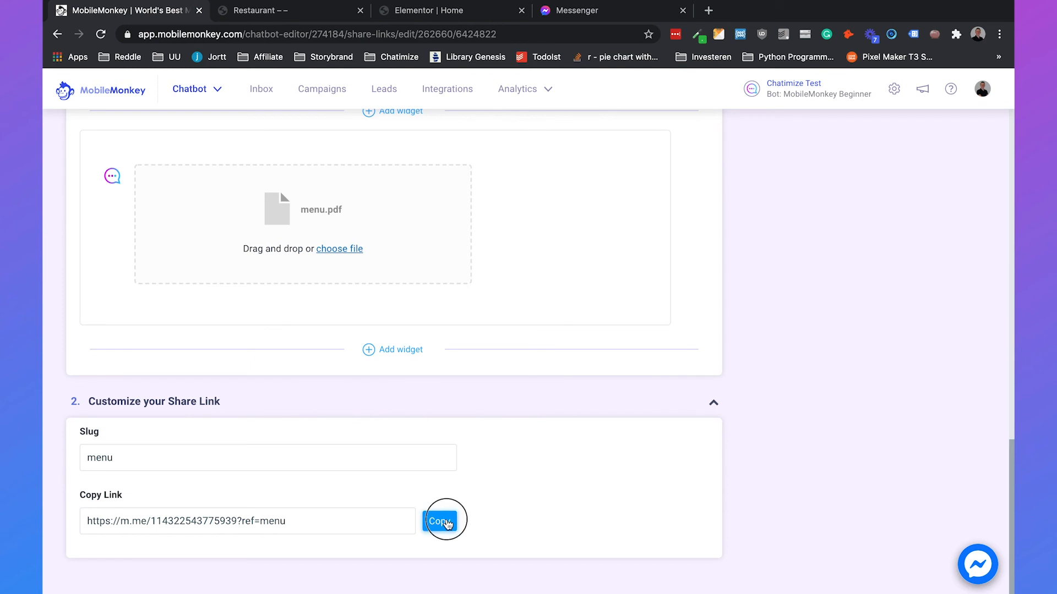
left_click(329, 11)
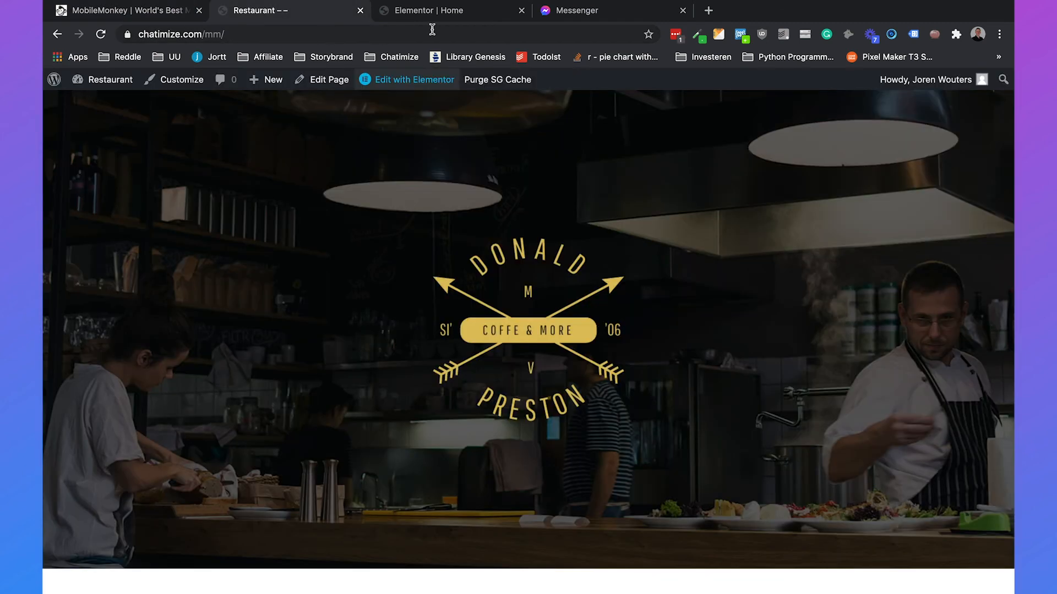
- Open the copied menu link in Messenger and answer Yes to receive the complete menu
left_click(584, 11)
key("ctrl+a")
key("ctrl+v")
key("Return")
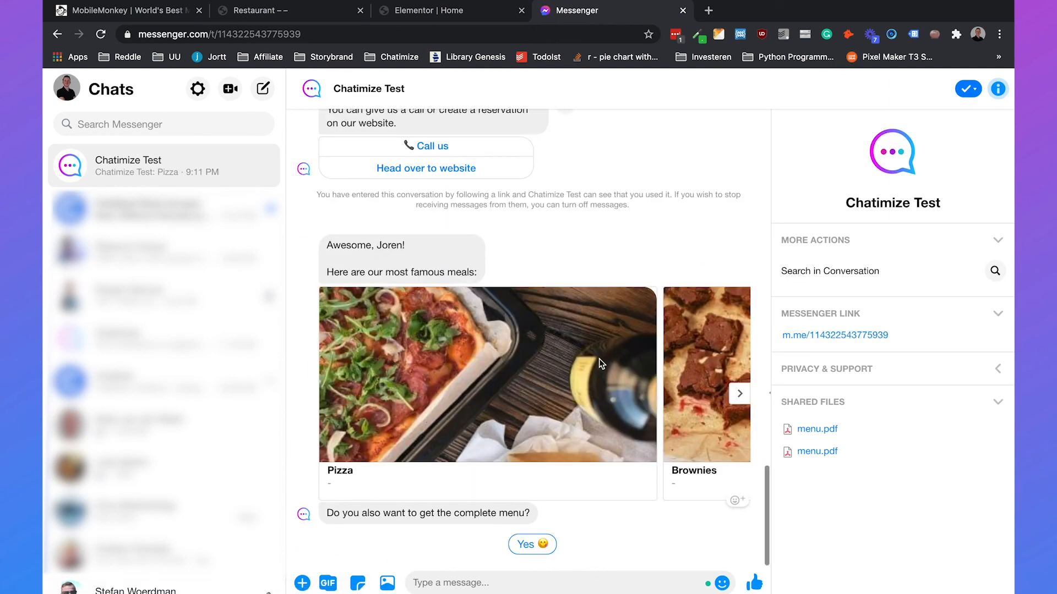
left_click(539, 548)
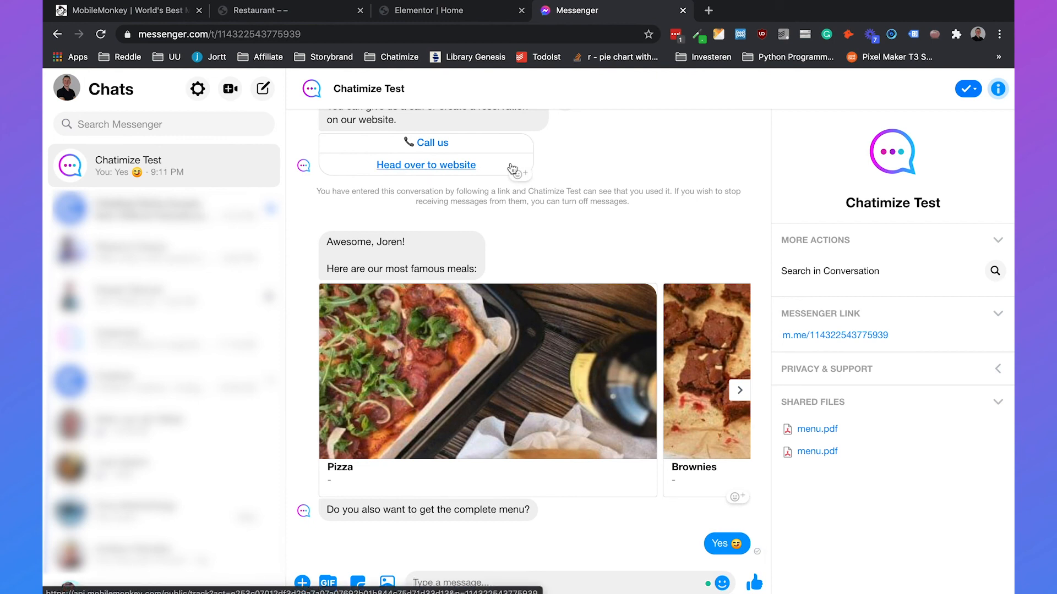
left_click(300, 11)
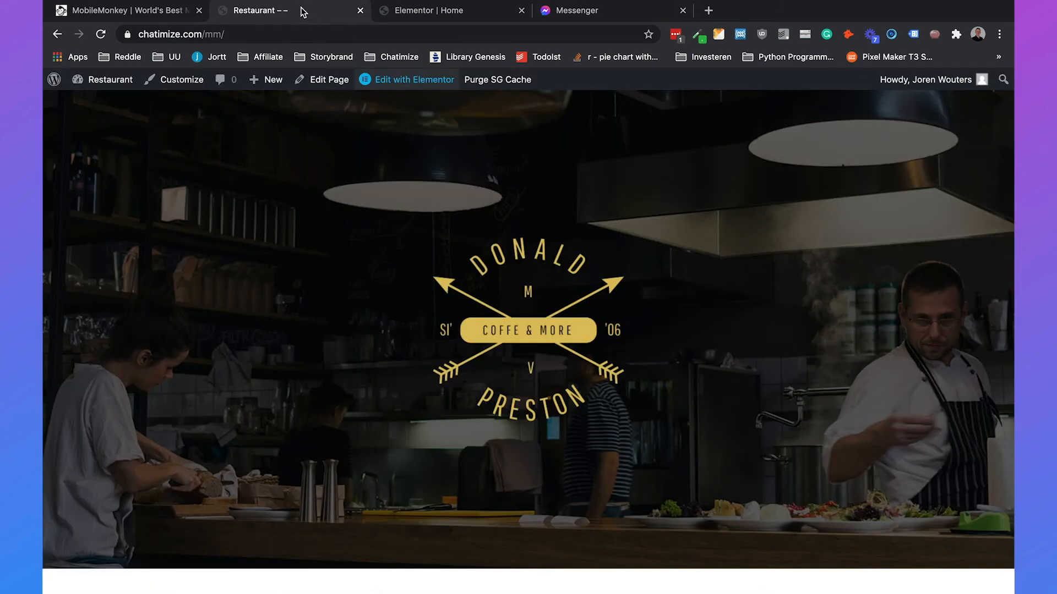
left_click(300, 30)
- Search Google for 'qr cod generator'
type("qr cod")
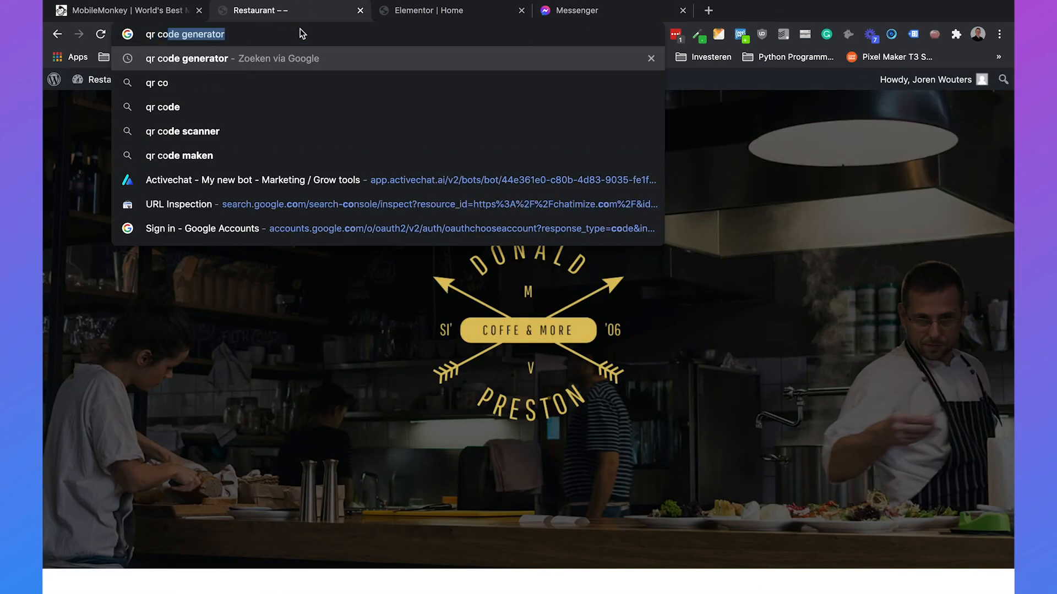
type(" generator")
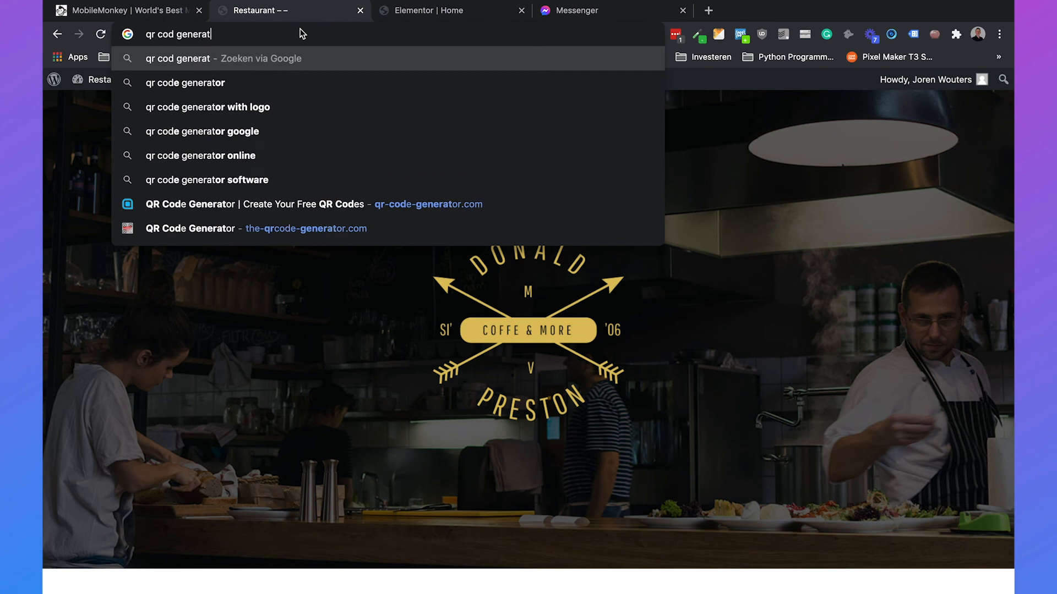
key("Return")
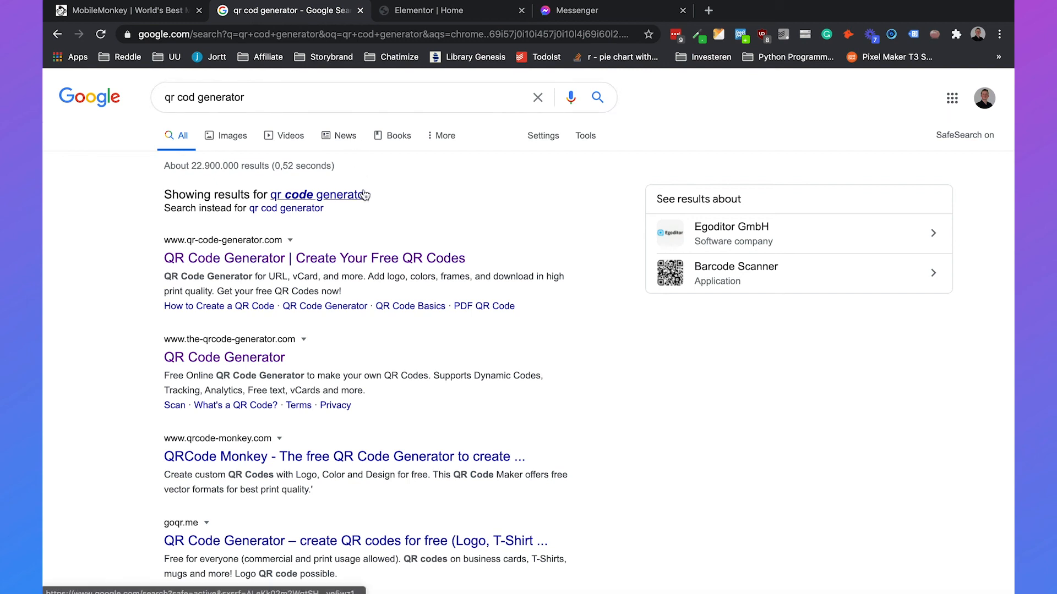
- Generate a frameless QR code for the ref=menu m.me link on qr-code-generator.com and start downloading it
left_click(372, 259)
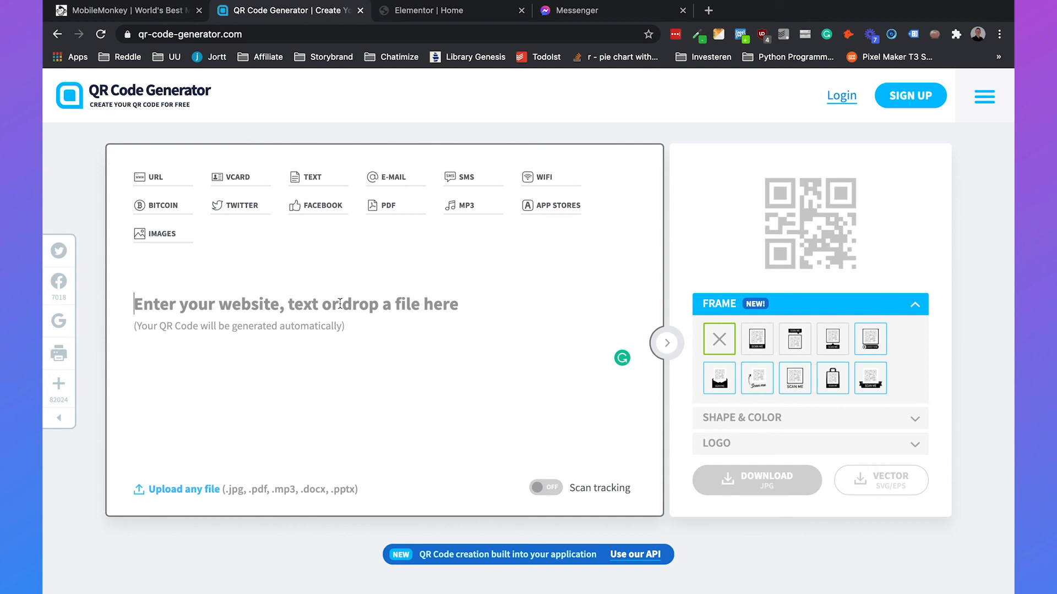
key("super+v")
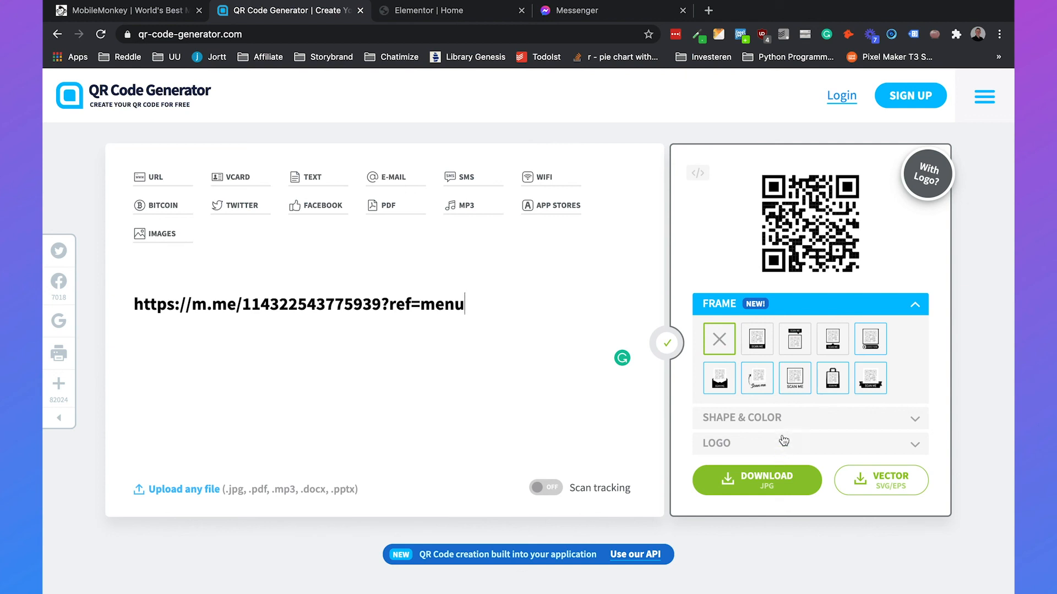
left_click(795, 340)
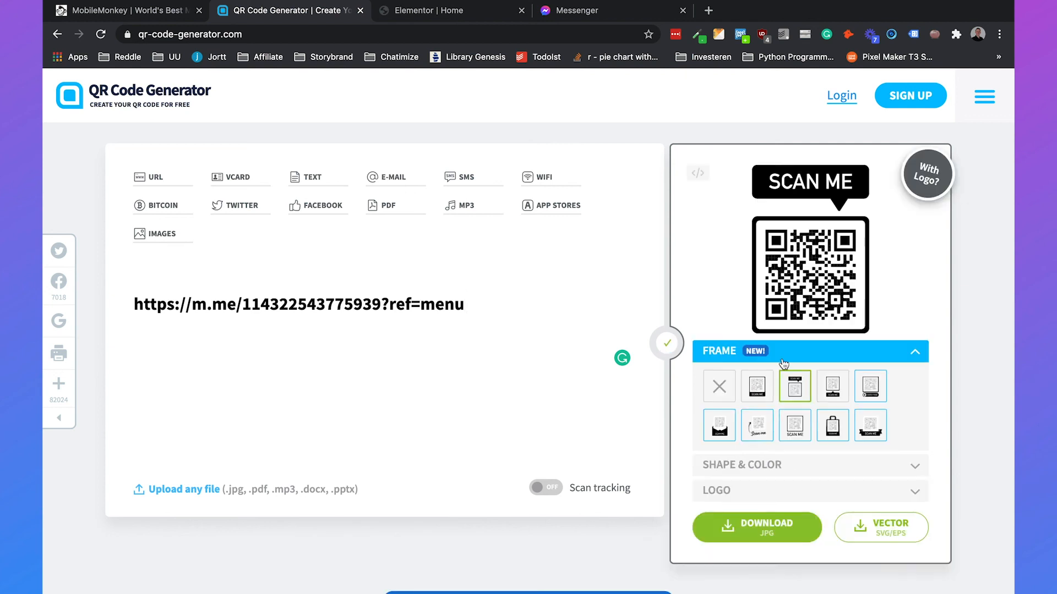
left_click(731, 385)
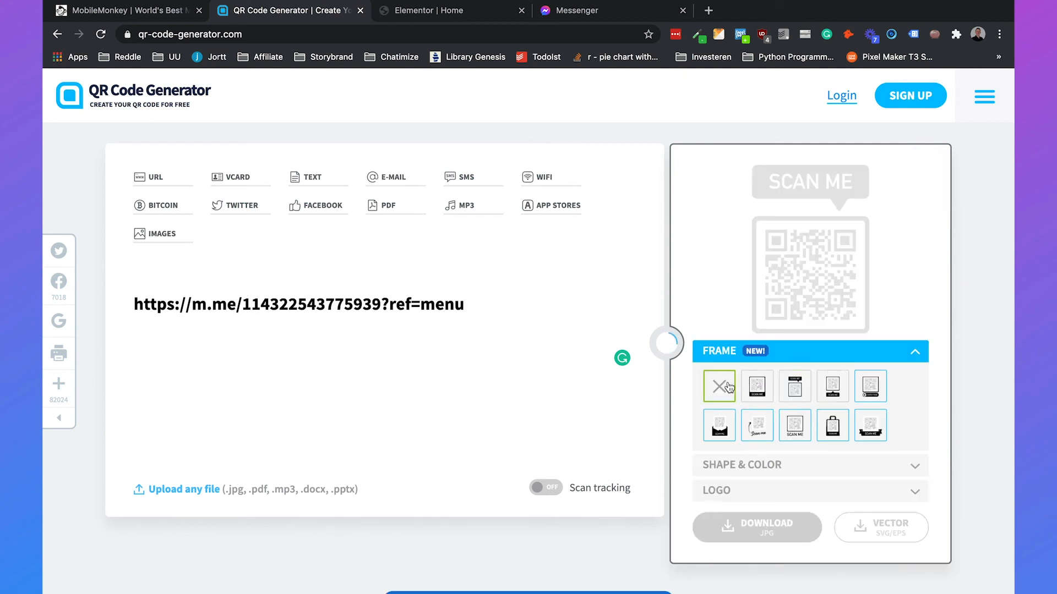
left_click(749, 465)
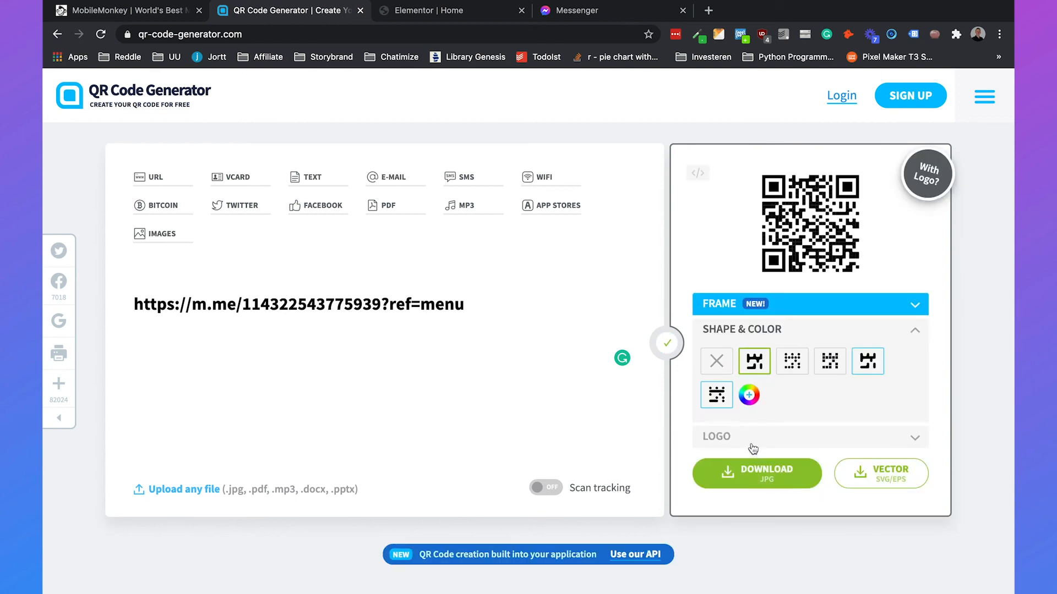
left_click(747, 479)
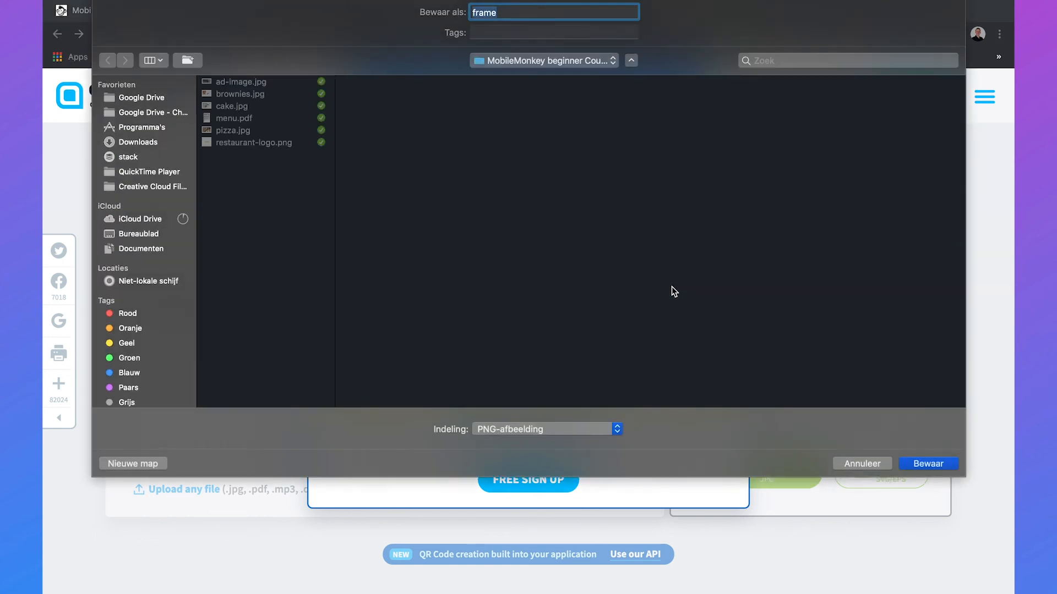
- Save the QR code as frame.png, check it in Preview, then return to the MobileMonkey share-link editor
key("Return")
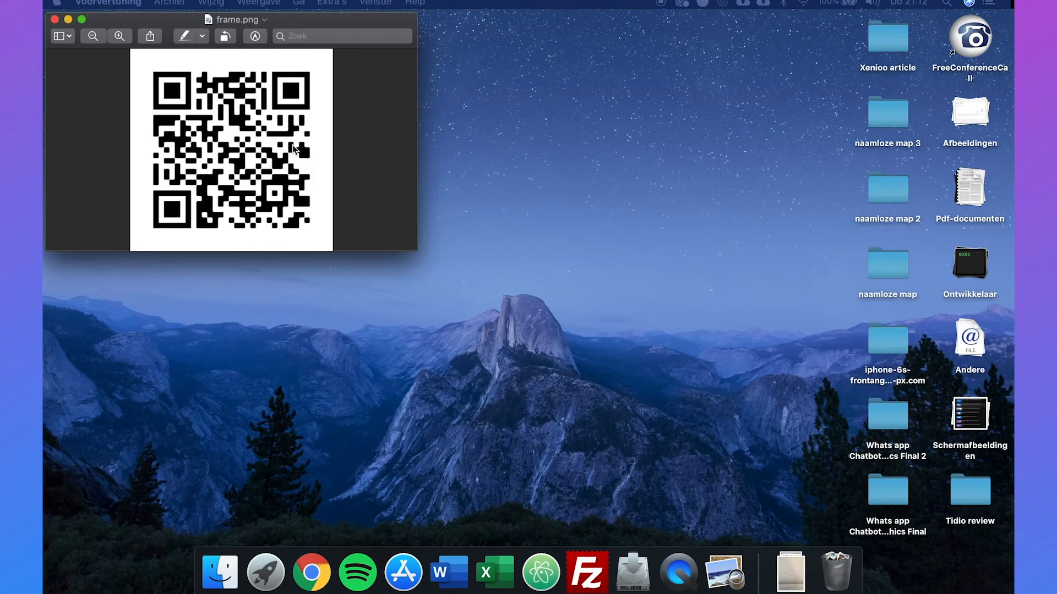
left_click_drag(341, 18, 612, 120)
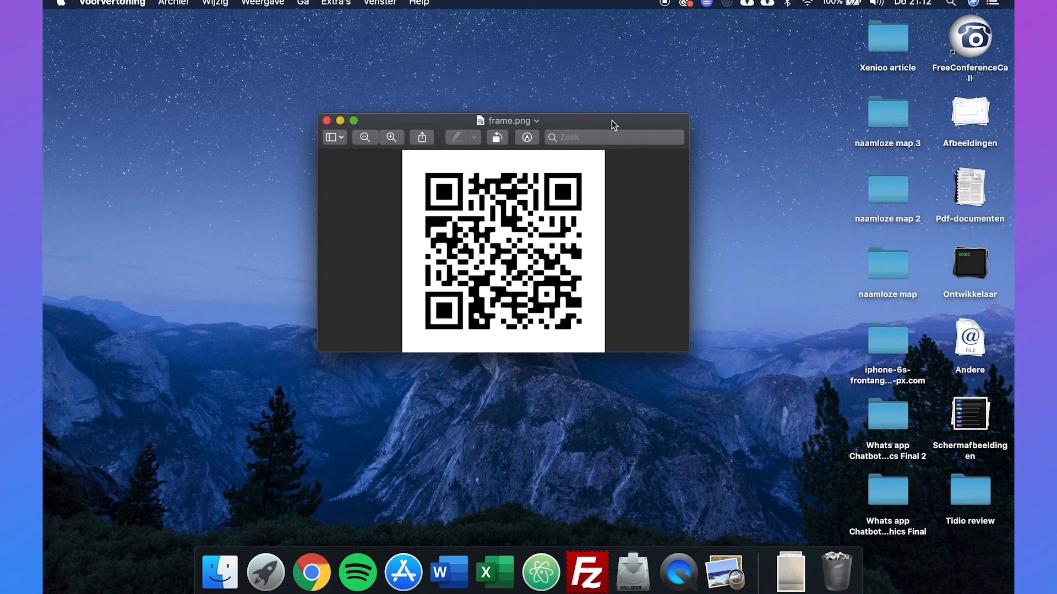
key("ctrl+Right")
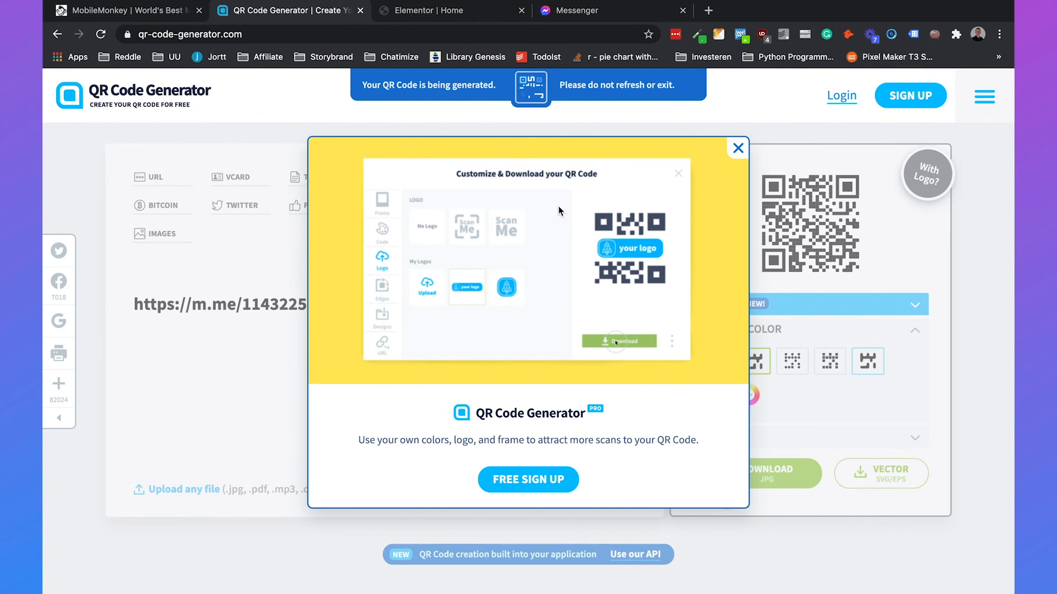
left_click(739, 148)
left_click(144, 11)
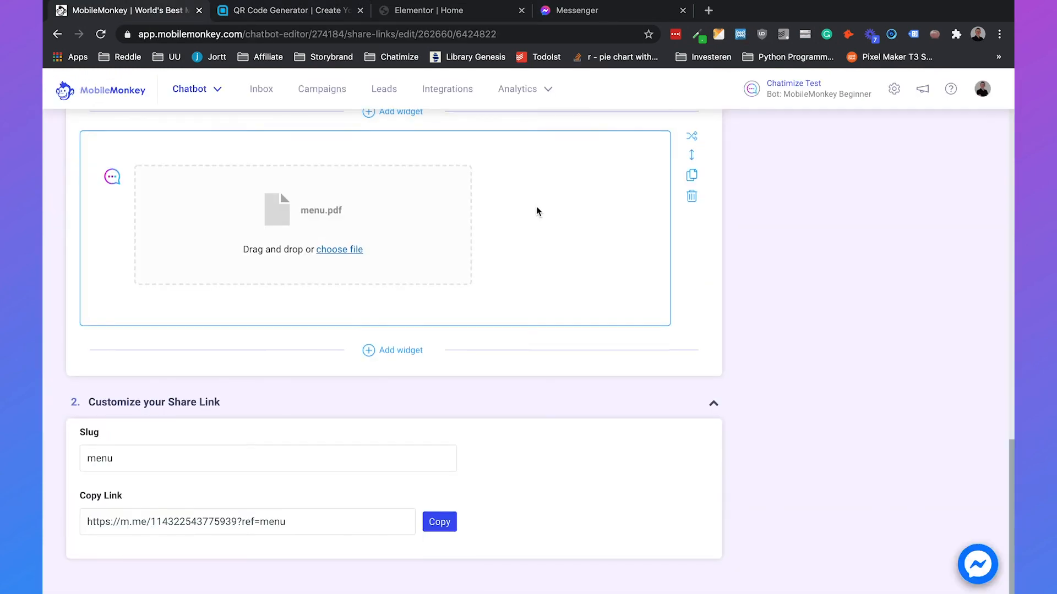
scroll(533, 212, "up", 15)
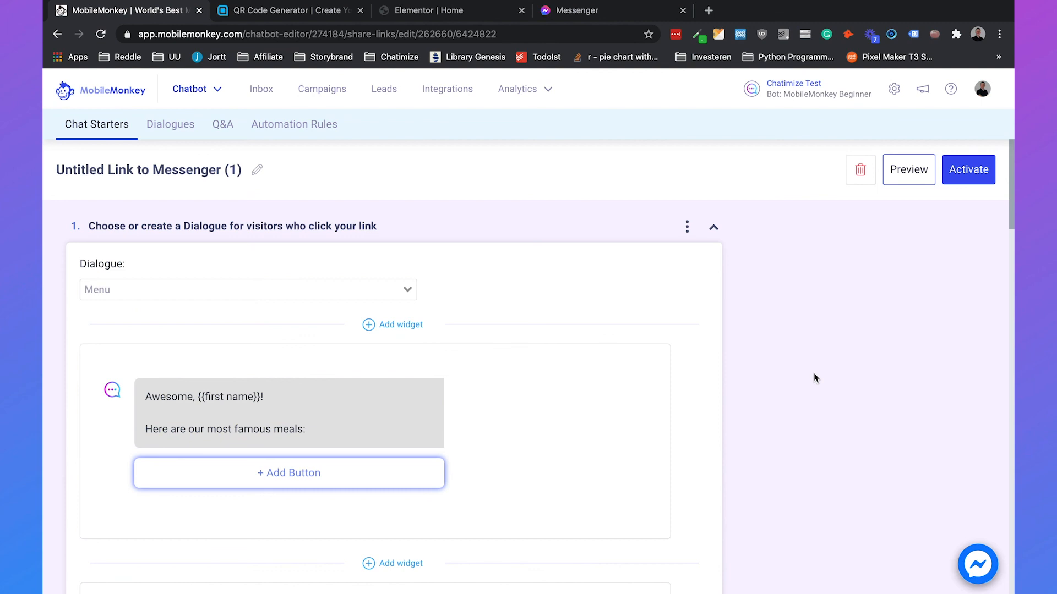